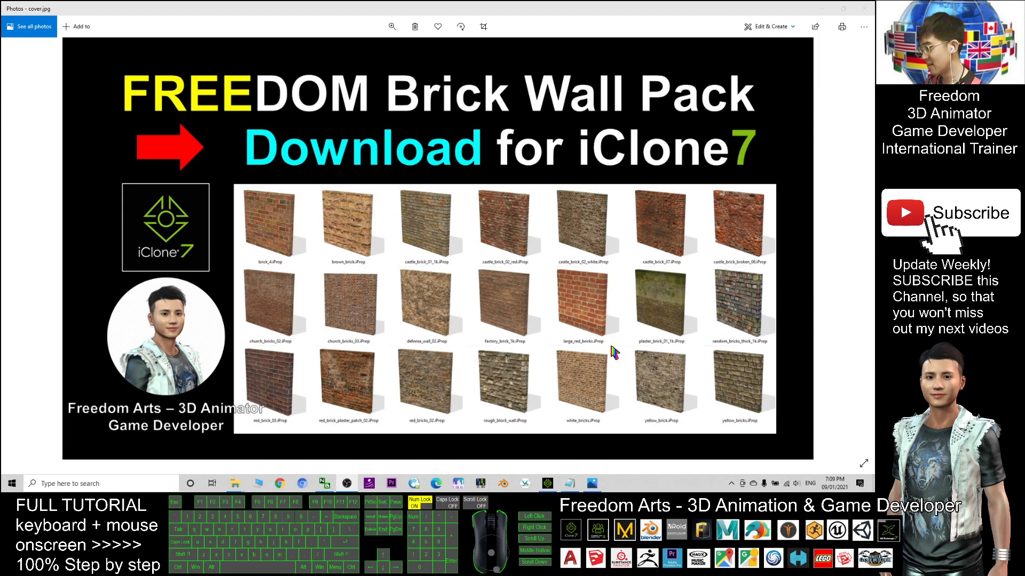
# Open the FREEDOM Brick Wall Pack folder and look over all of its iProp brick wall files
pyautogui.moveTo(237, 486)
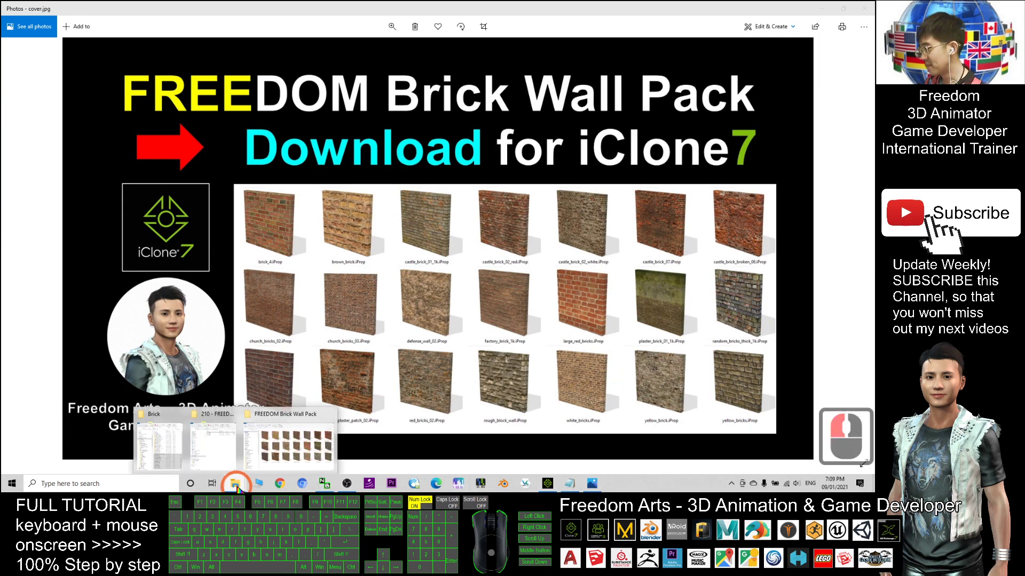
pyautogui.click(272, 443)
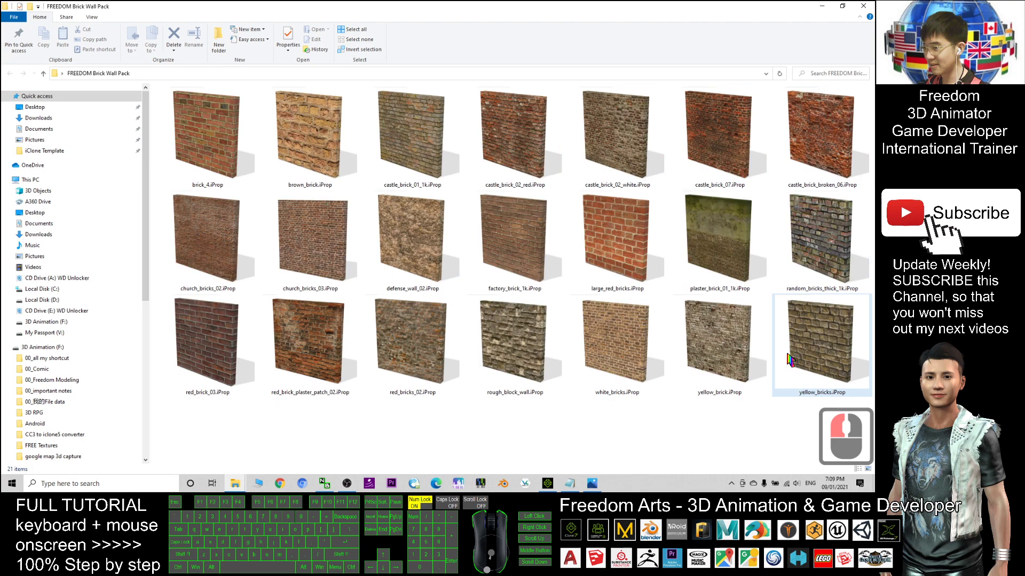
pyautogui.moveTo(198, 431); pyautogui.dragTo(837, 131)
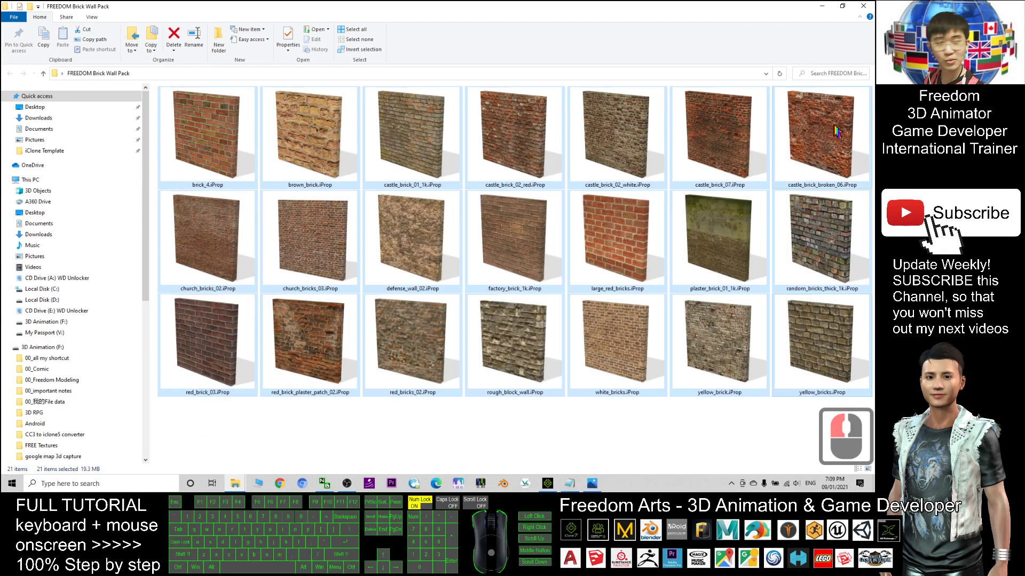
pyautogui.click(713, 450)
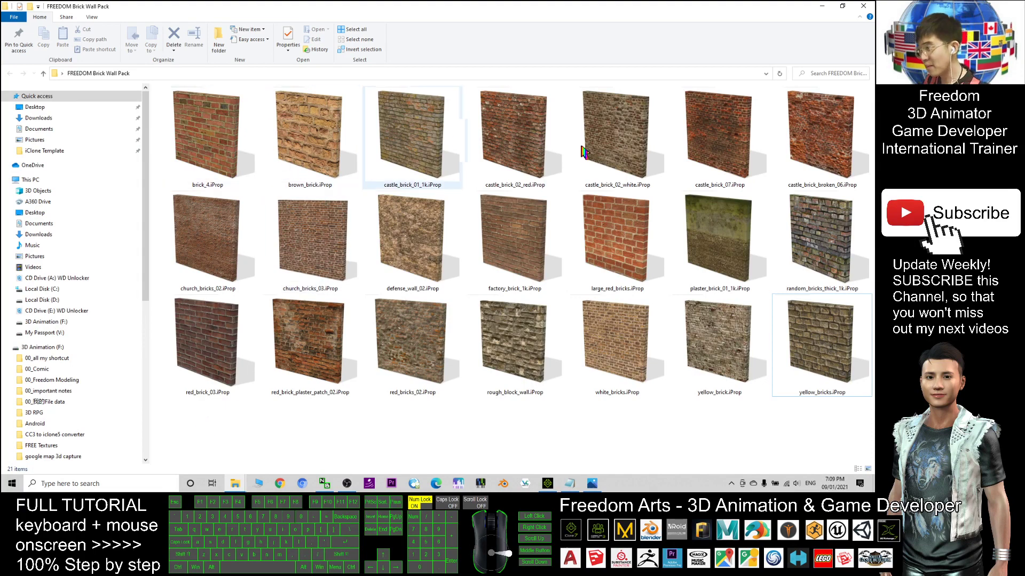
pyautogui.moveTo(848, 439); pyautogui.dragTo(827, 425)
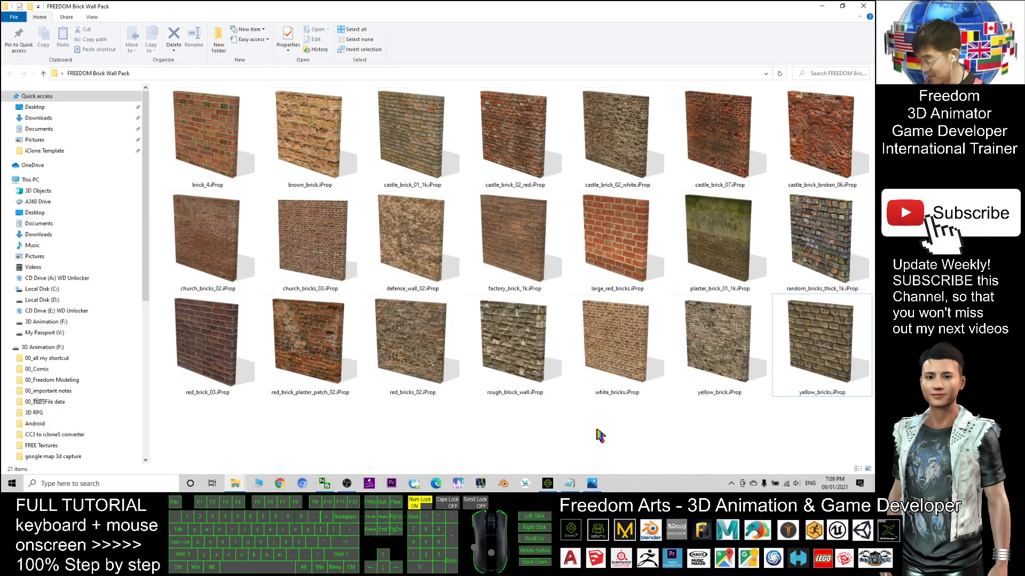
pyautogui.moveTo(555, 476)
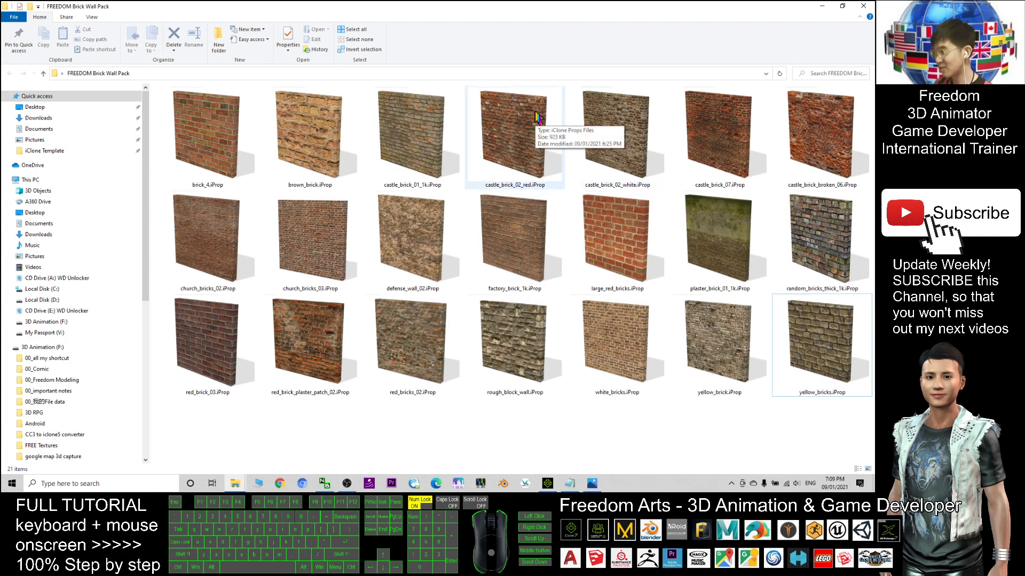
pyautogui.moveTo(847, 425); pyautogui.dragTo(151, 90)
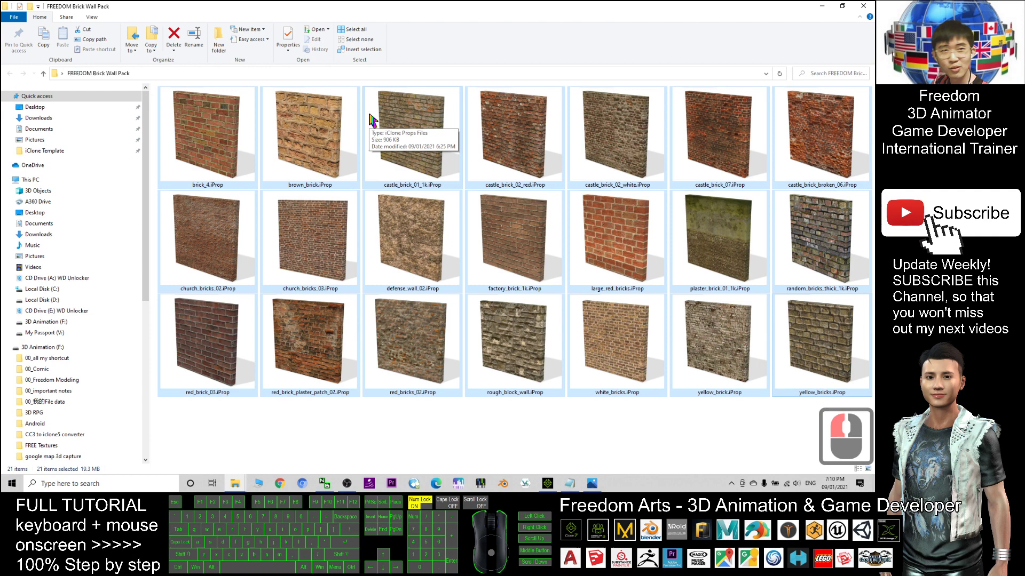
pyautogui.click(189, 426)
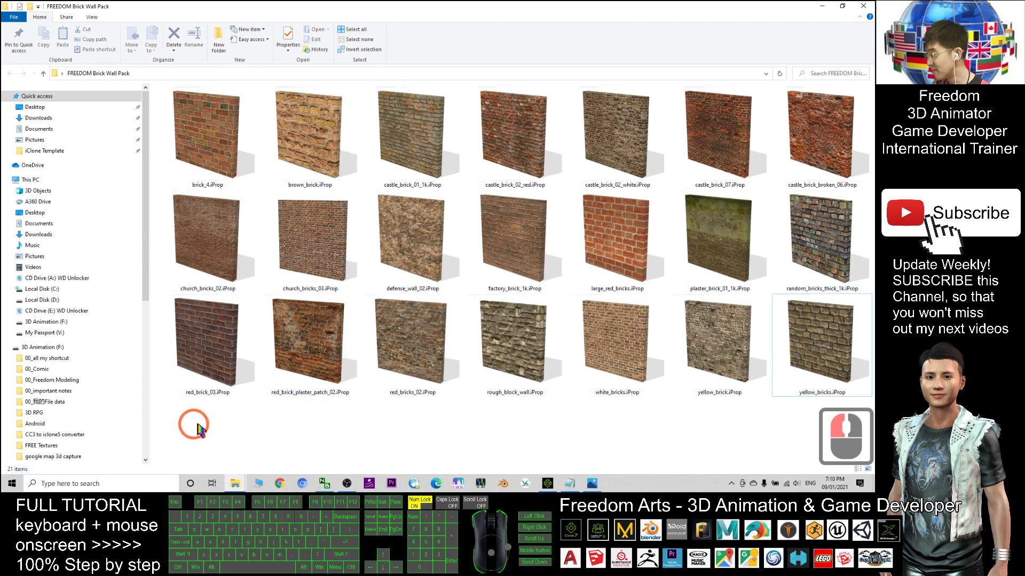
pyautogui.moveTo(188, 424); pyautogui.dragTo(828, 127)
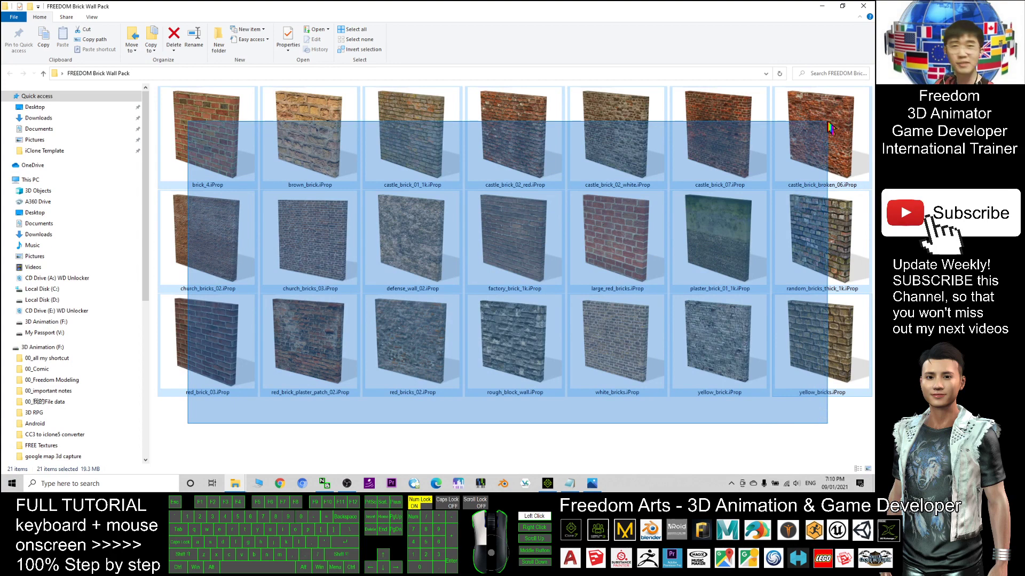
pyautogui.moveTo(829, 127); pyautogui.dragTo(830, 122)
pyautogui.click(660, 435)
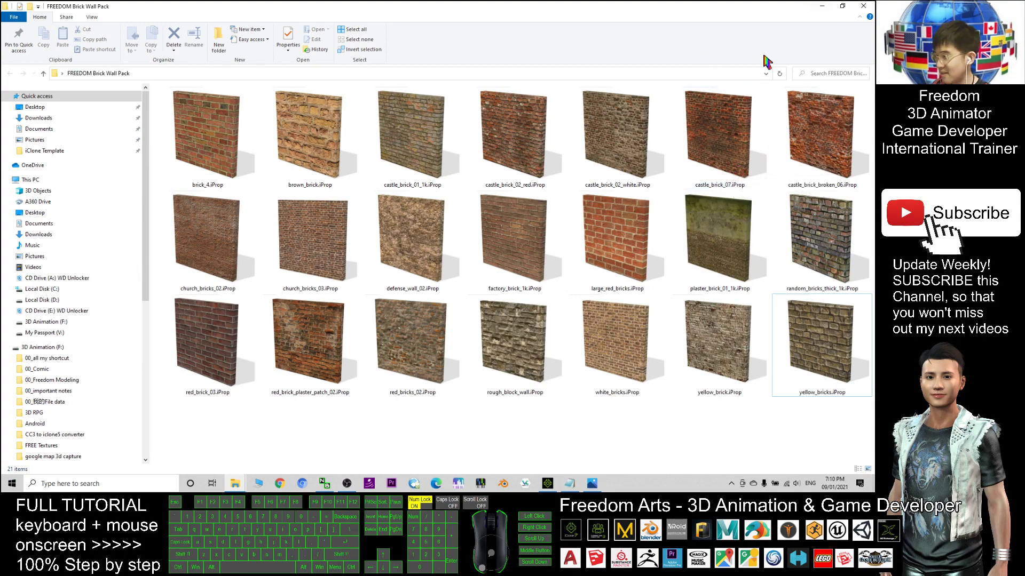
# Switch to iClone and delete the existing brick wall prop from the scene
pyautogui.click(823, 7)
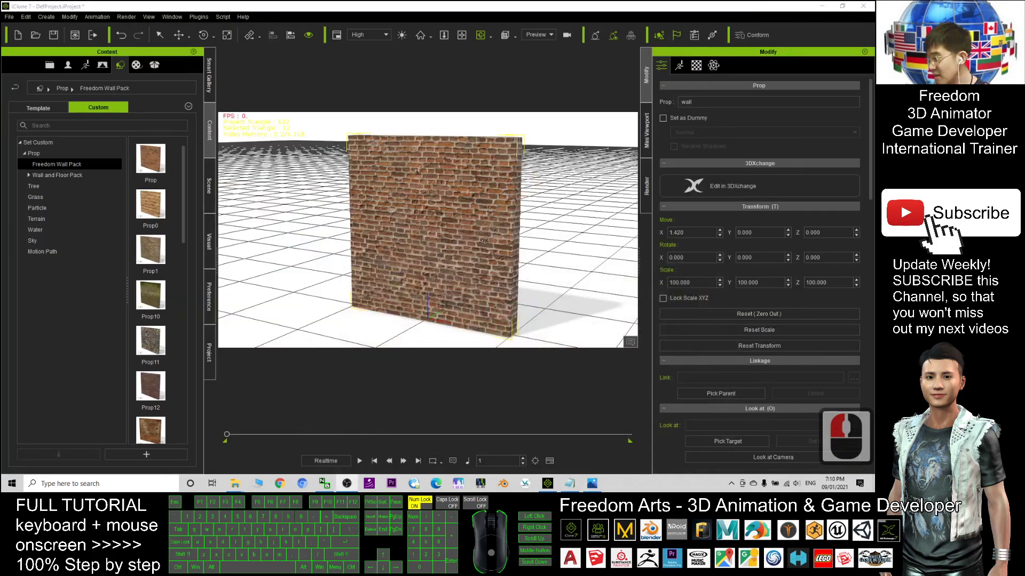
pyautogui.doubleClick(445, 215)
pyautogui.press('Delete')
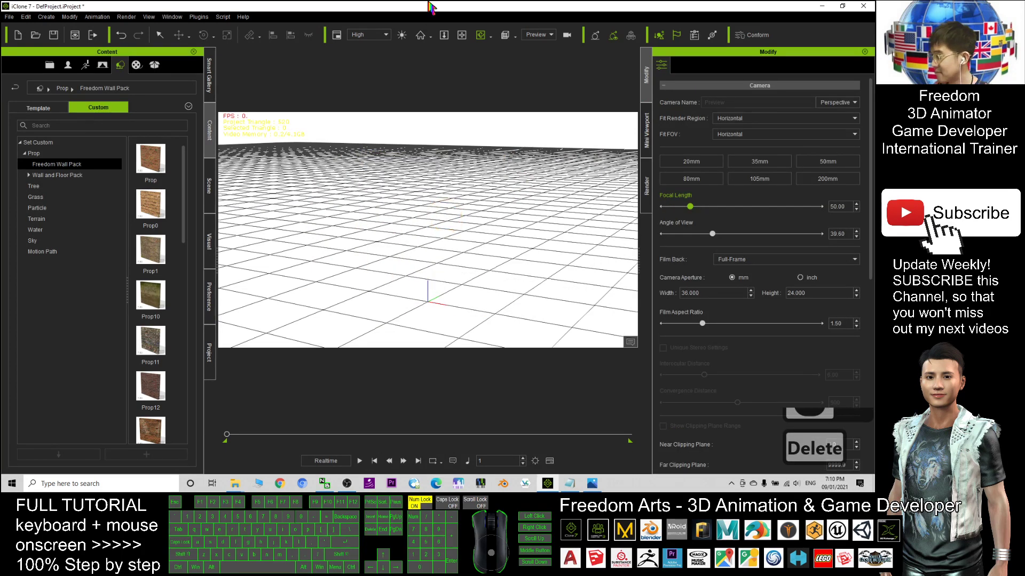
# Shrink the iClone window to reveal the desktop, and open the extracted FREEDOM Brick Wall Pack folder in a small window
pyautogui.moveTo(515, 6); pyautogui.dragTo(556, 8)
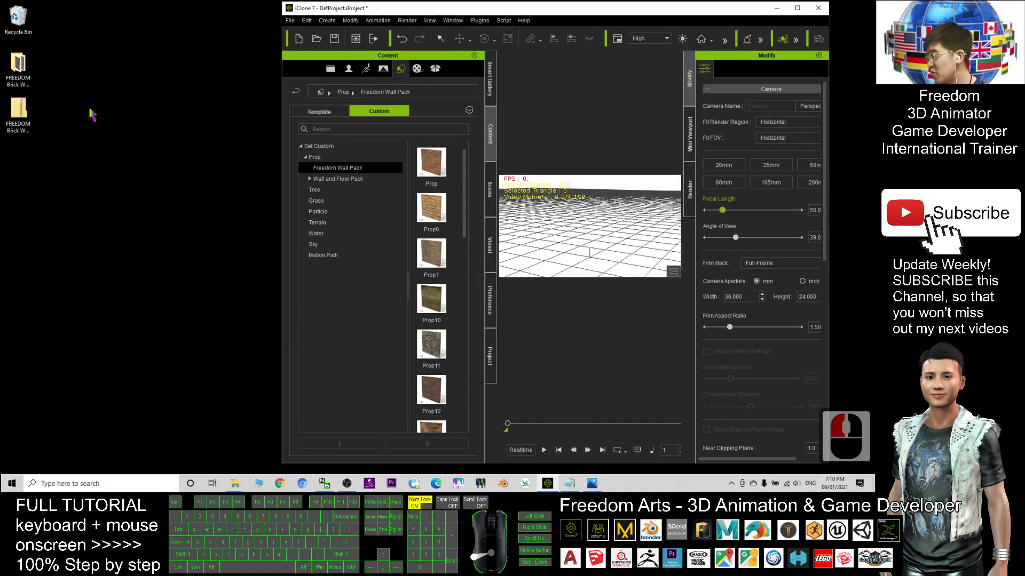
pyautogui.click(23, 111)
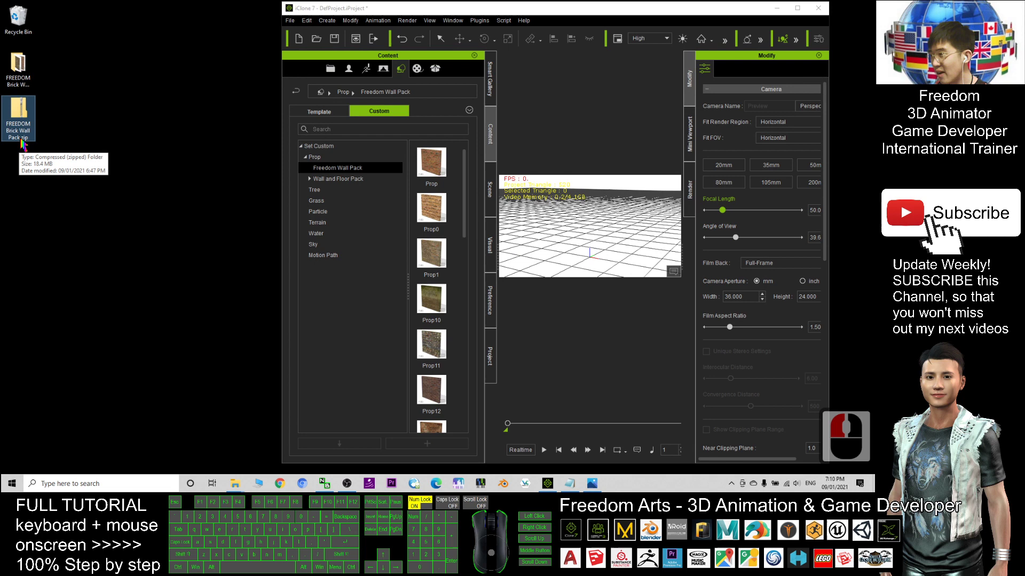
pyautogui.rightClick(15, 109)
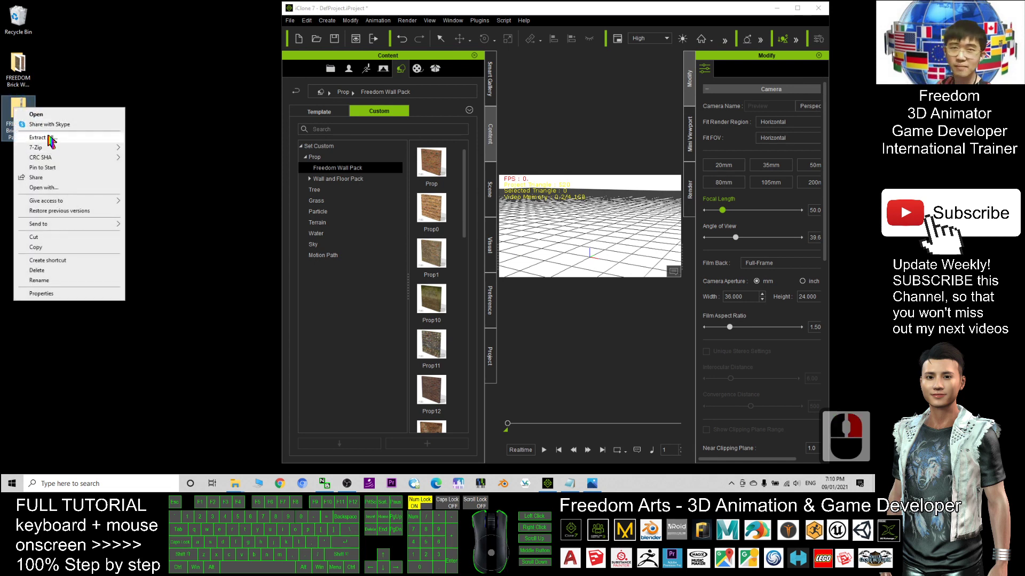
pyautogui.click(32, 74)
pyautogui.doubleClick(23, 65)
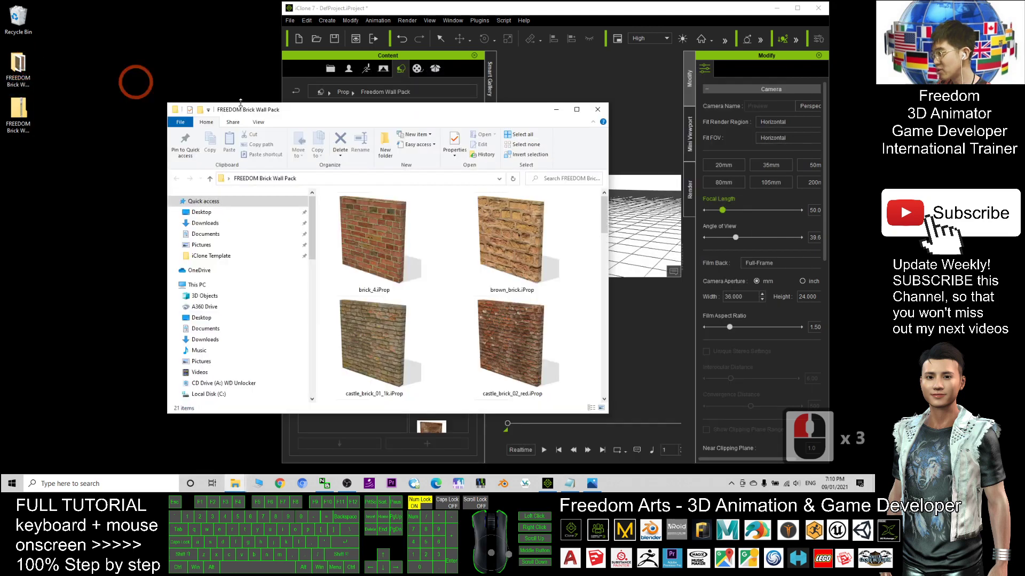
pyautogui.doubleClick(483, 106)
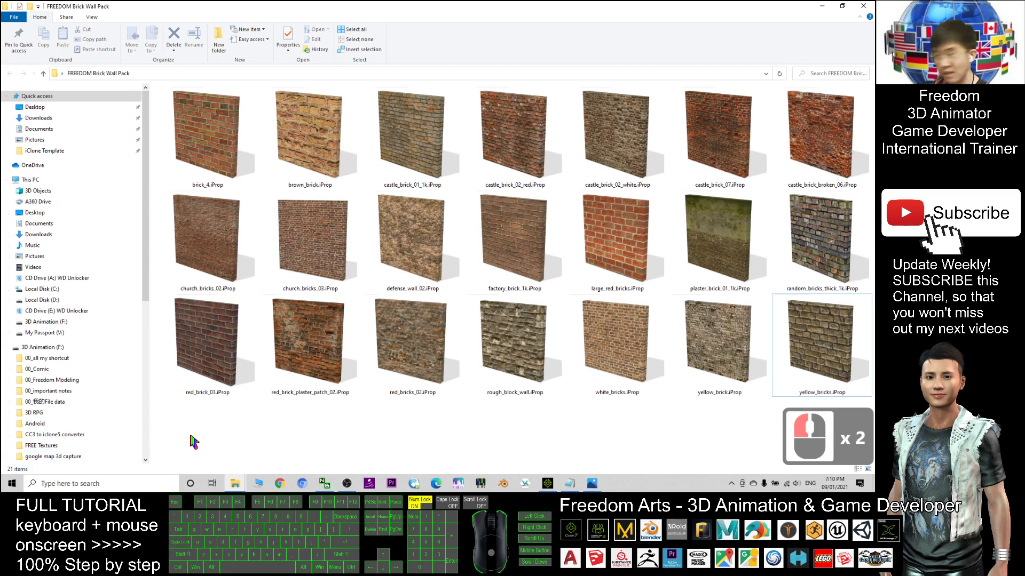
pyautogui.moveTo(577, 8); pyautogui.dragTo(255, 60)
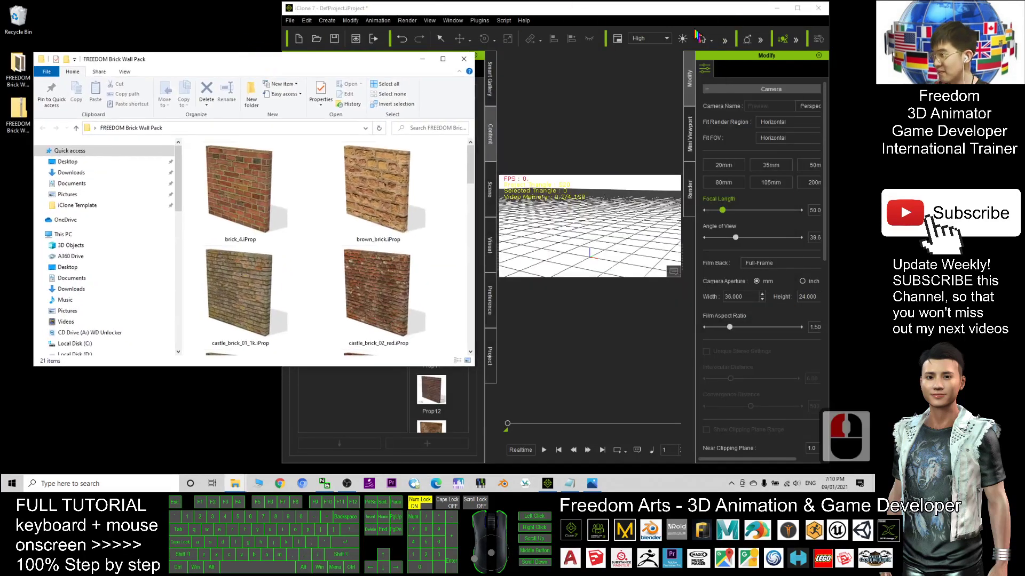
# Maximize iClone, bring the brick pack folder in front of it, and add brown_brick.iProp to the empty scene
pyautogui.click(797, 8)
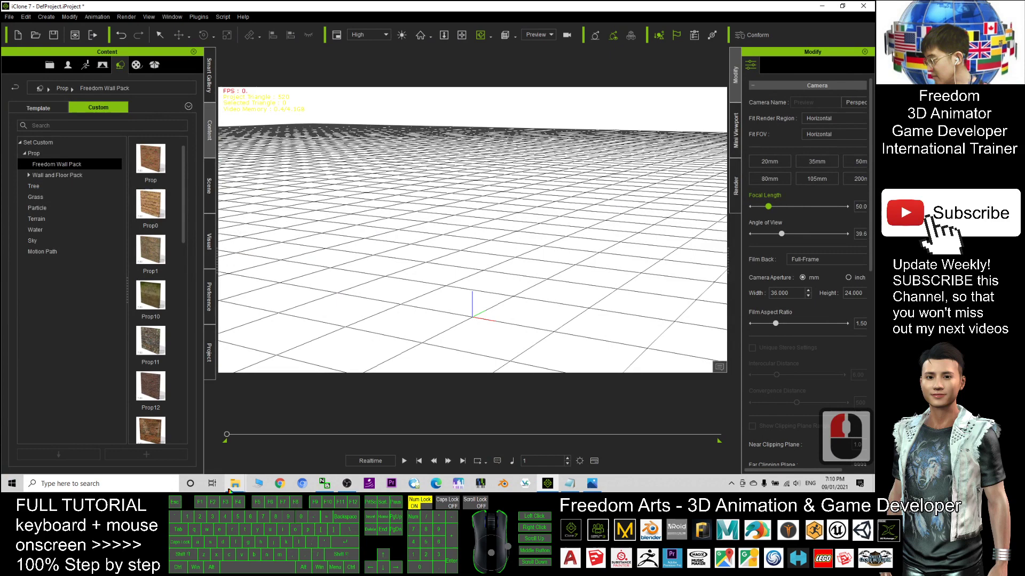
pyautogui.moveTo(234, 483)
pyautogui.click(288, 449)
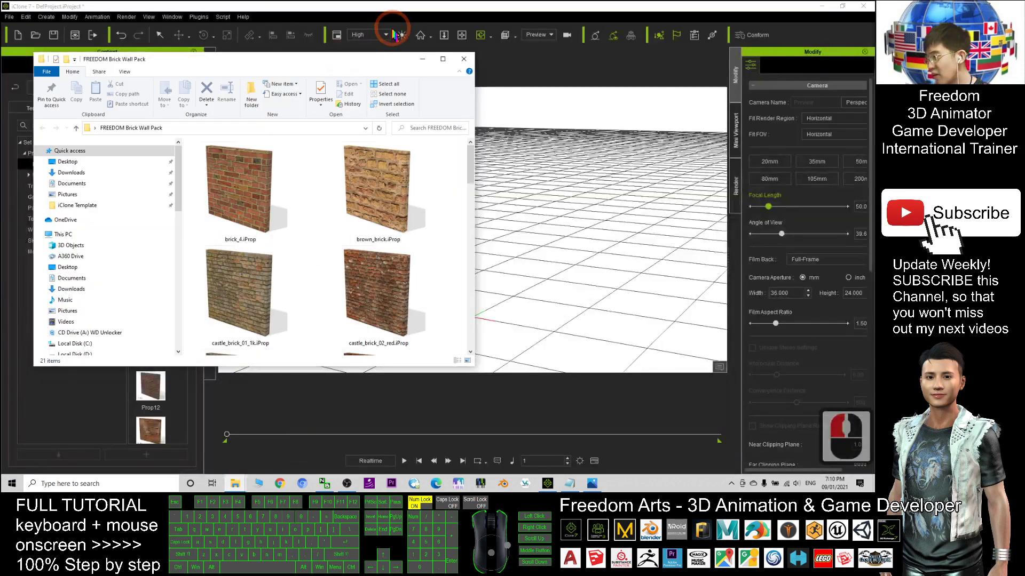
pyautogui.moveTo(370, 59); pyautogui.dragTo(281, 21)
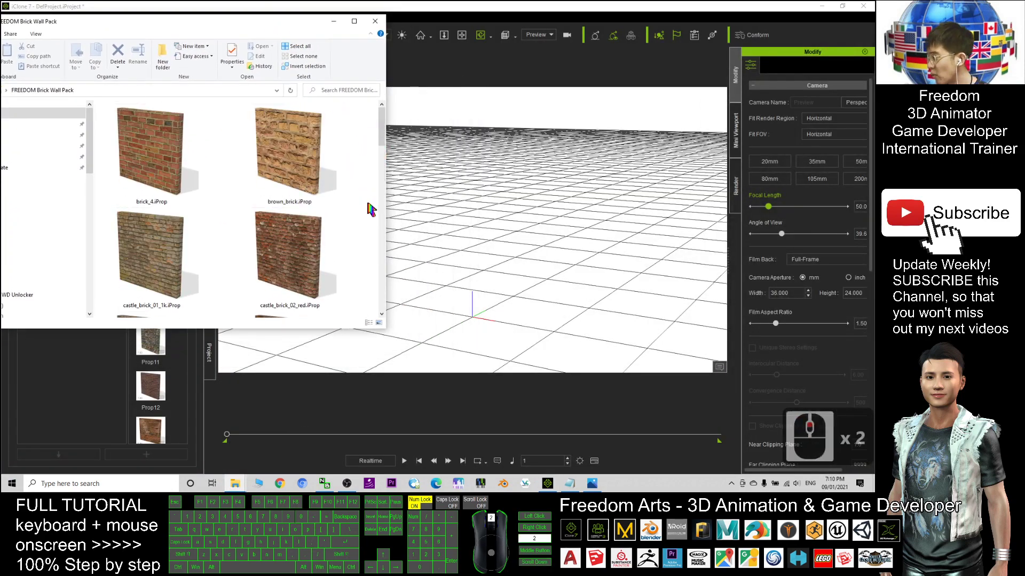
pyautogui.moveTo(307, 166); pyautogui.dragTo(475, 323)
# Duplicate the brown brick wall with the Move tool along the X axis, placing the copy at about X -208.5
pyautogui.click(468, 242)
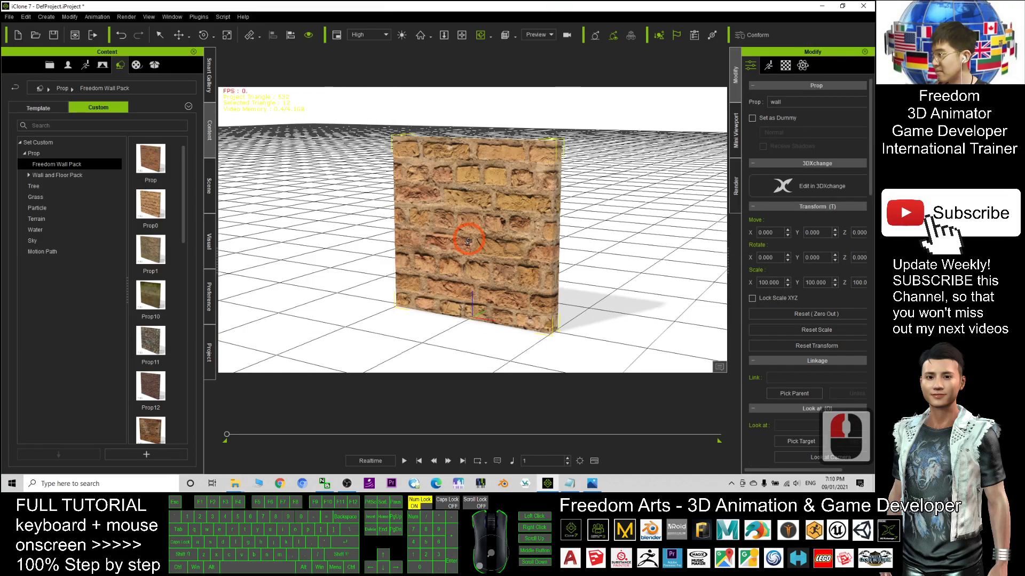
pyautogui.moveTo(468, 242); pyautogui.dragTo(513, 263)
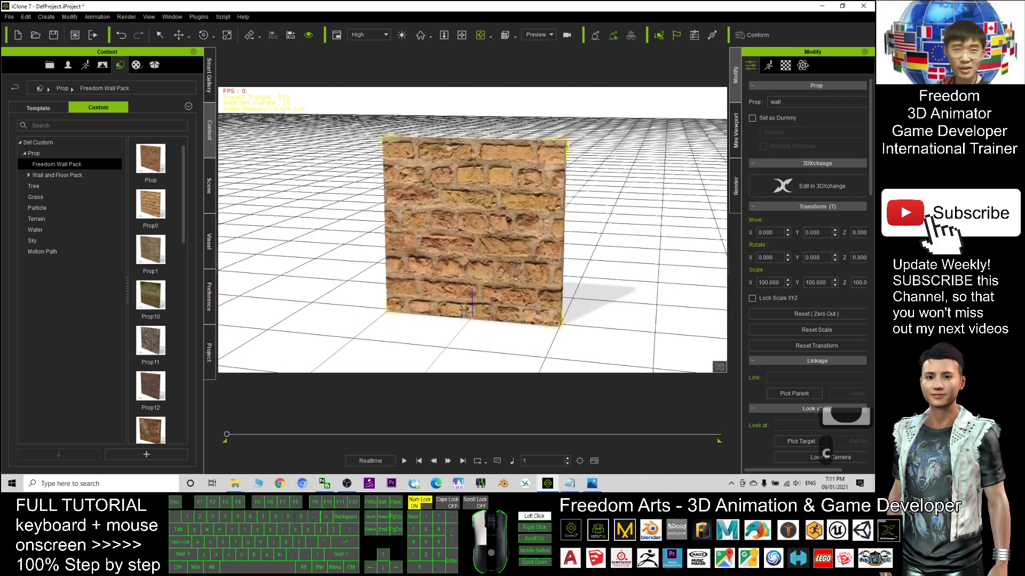
pyautogui.click(457, 240)
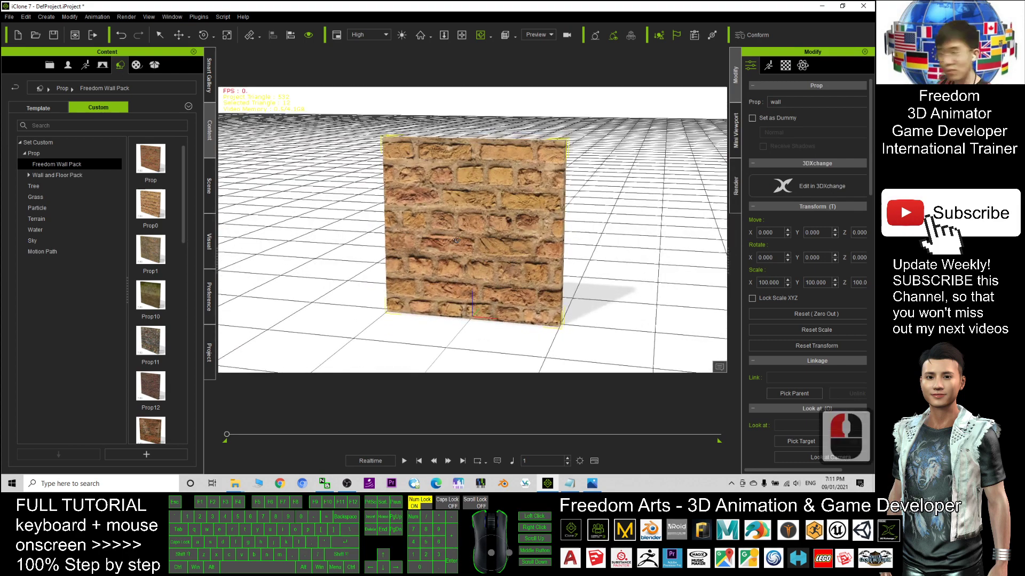
pyautogui.click(463, 213)
pyautogui.moveTo(597, 227); pyautogui.dragTo(545, 256)
pyautogui.press('w')
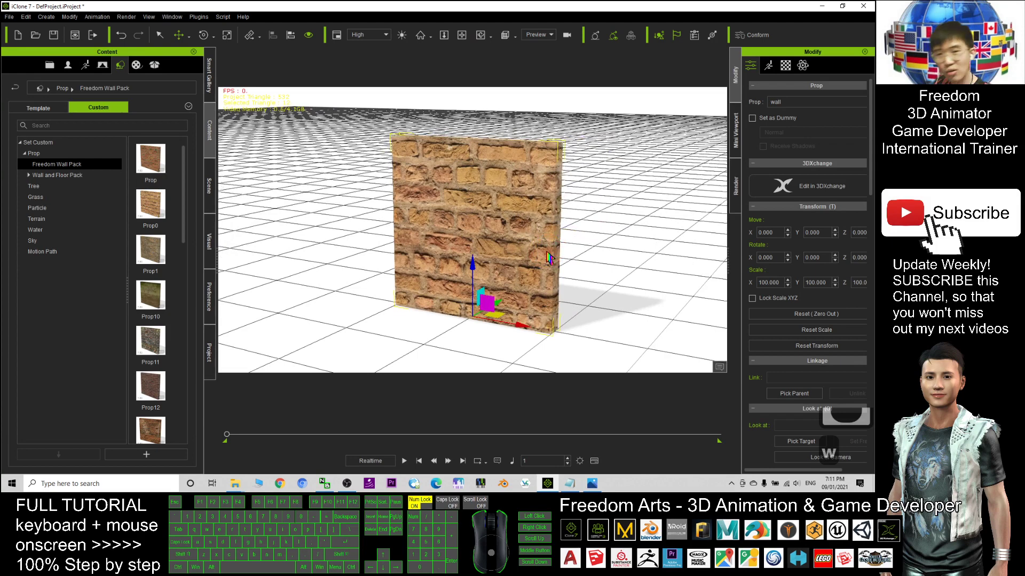
pyautogui.press('ctrl')
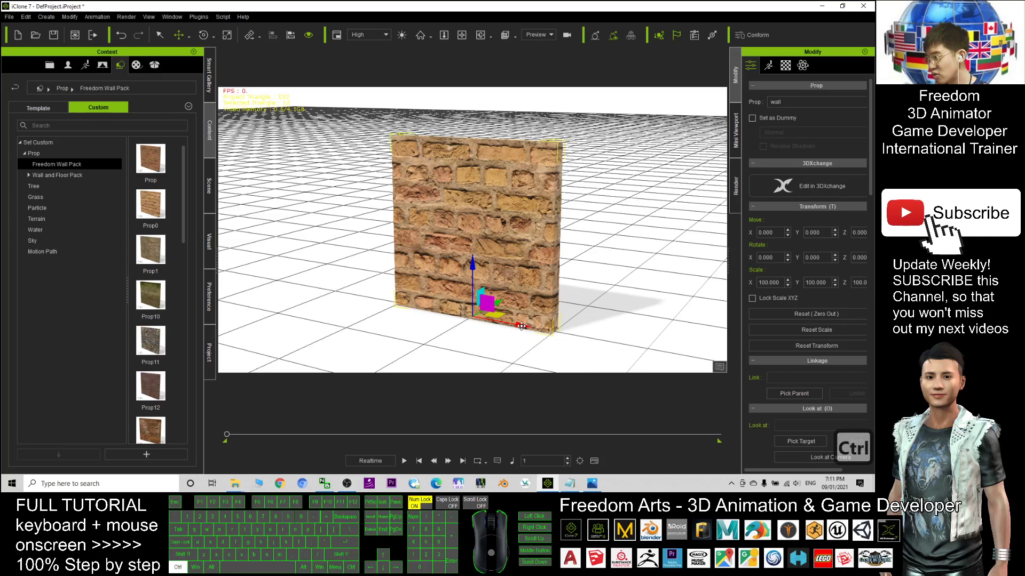
pyautogui.keyDown('ctrl'); pyautogui.moveTo(521, 326); pyautogui.dragTo(368, 300); pyautogui.keyUp('ctrl')
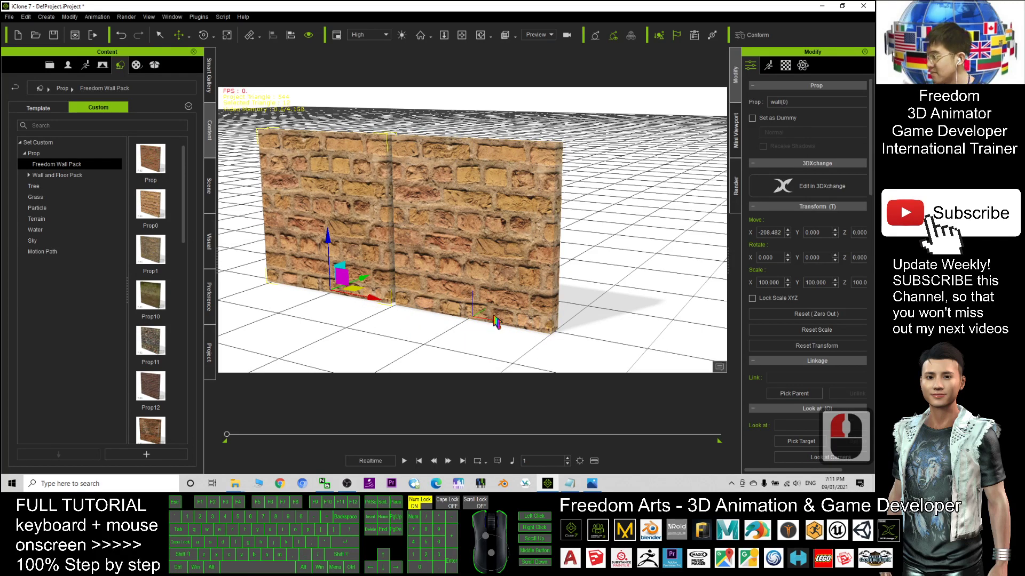
# Move the copied wall along X to about -199.6 so that it closes the gap to the original wall
pyautogui.scroll(3, 432, 319)
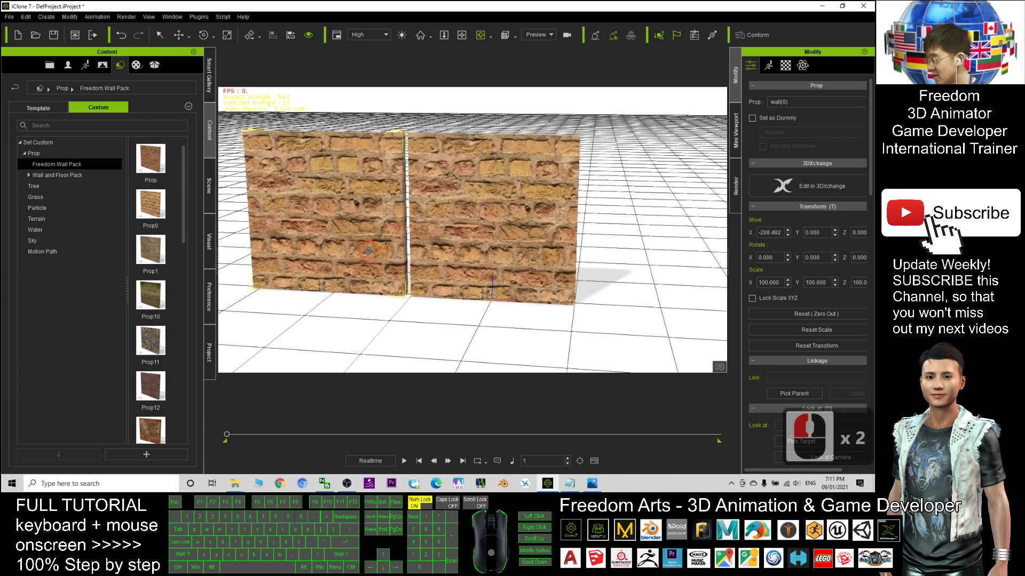
pyautogui.press('w')
pyautogui.moveTo(383, 291); pyautogui.dragTo(390, 292)
pyautogui.scroll(7, 380, 162)
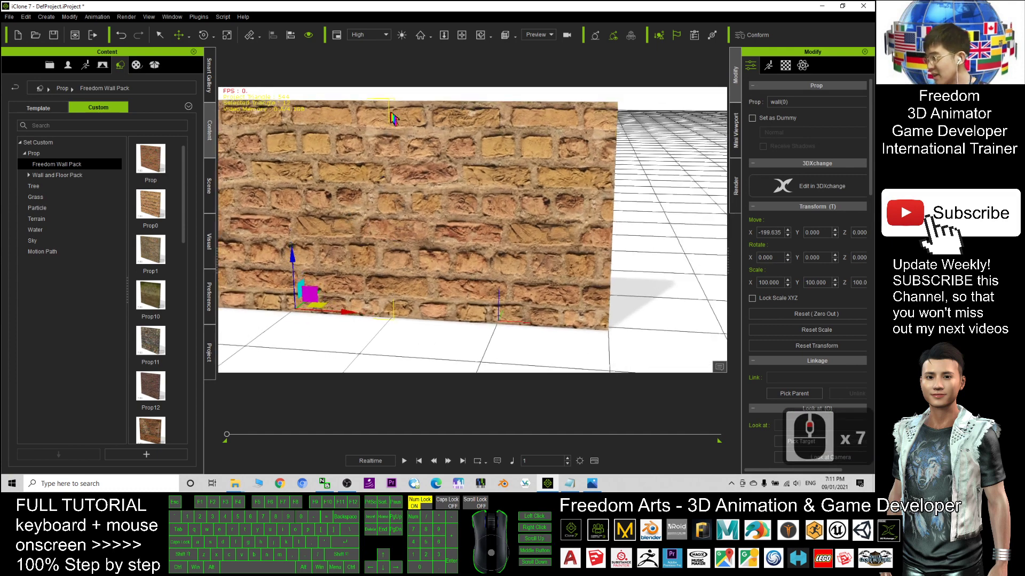
pyautogui.click(623, 233)
pyautogui.scroll(-8, 417, 155)
pyautogui.press('c')
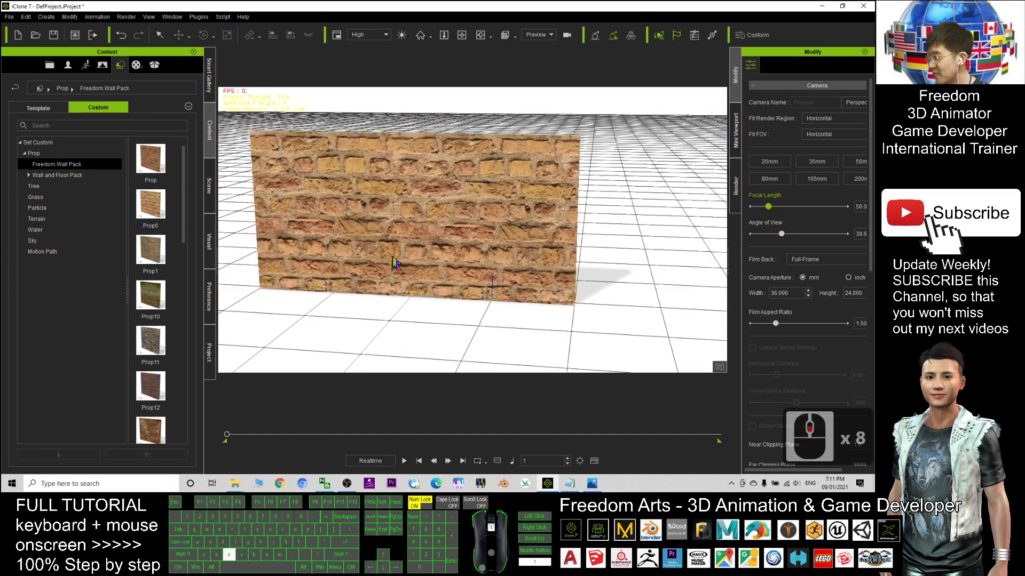
# Select both brick wall segments and duplicate them along X so the copies continue the wall, the farthest at about X 397.7
pyautogui.scroll(-3, 395, 262)
pyautogui.moveTo(321, 199); pyautogui.dragTo(352, 198)
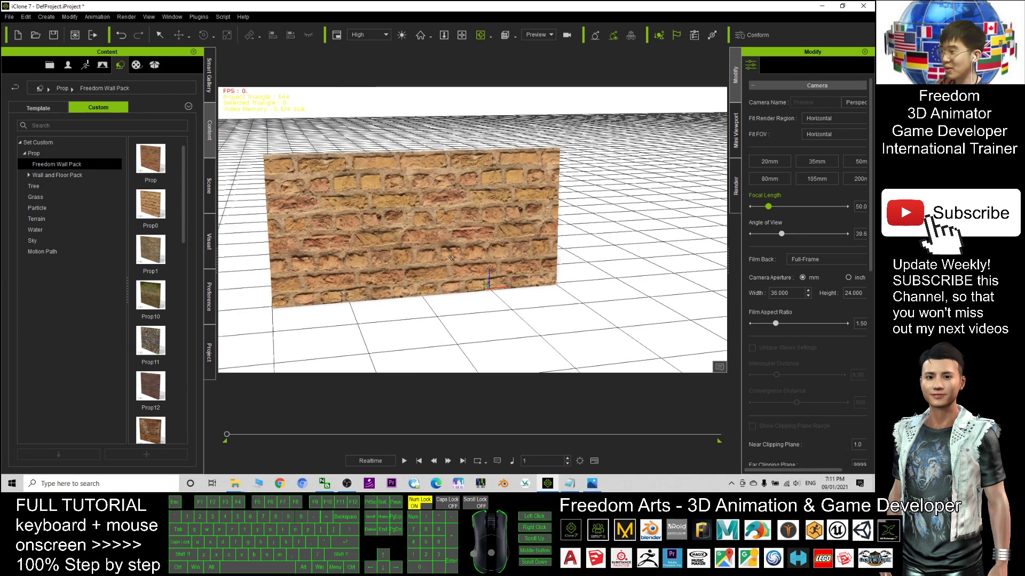
pyautogui.scroll(-11, 598, 251)
pyautogui.press('q')
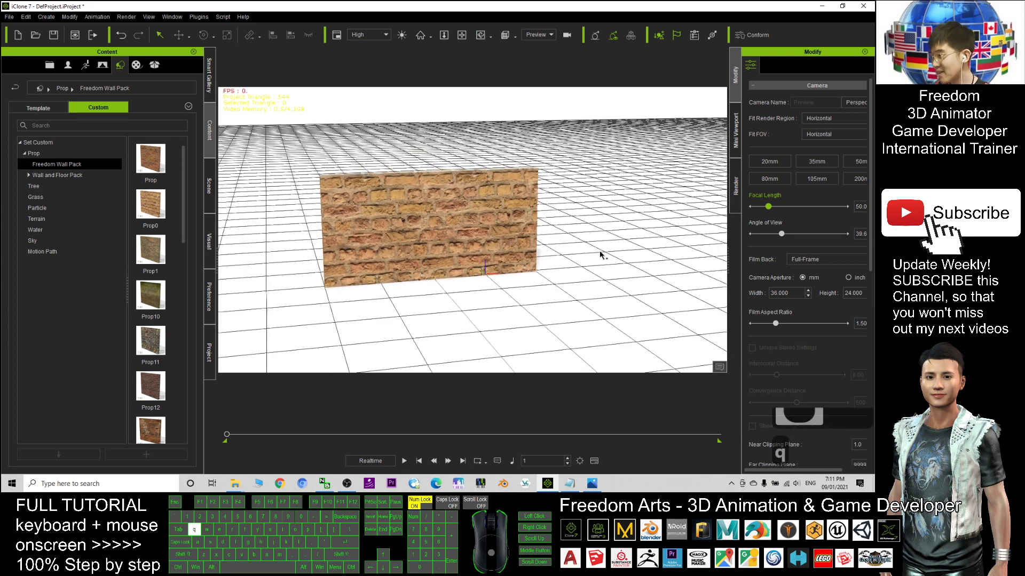
pyautogui.doubleClick(505, 220)
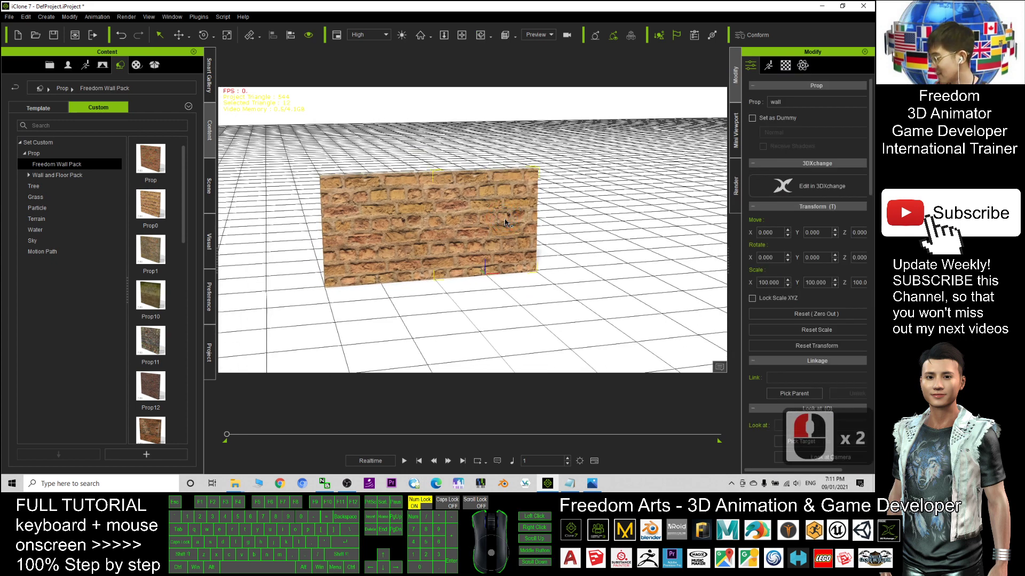
pyautogui.keyDown('ctrl'); pyautogui.click(469, 221); pyautogui.keyUp('ctrl')
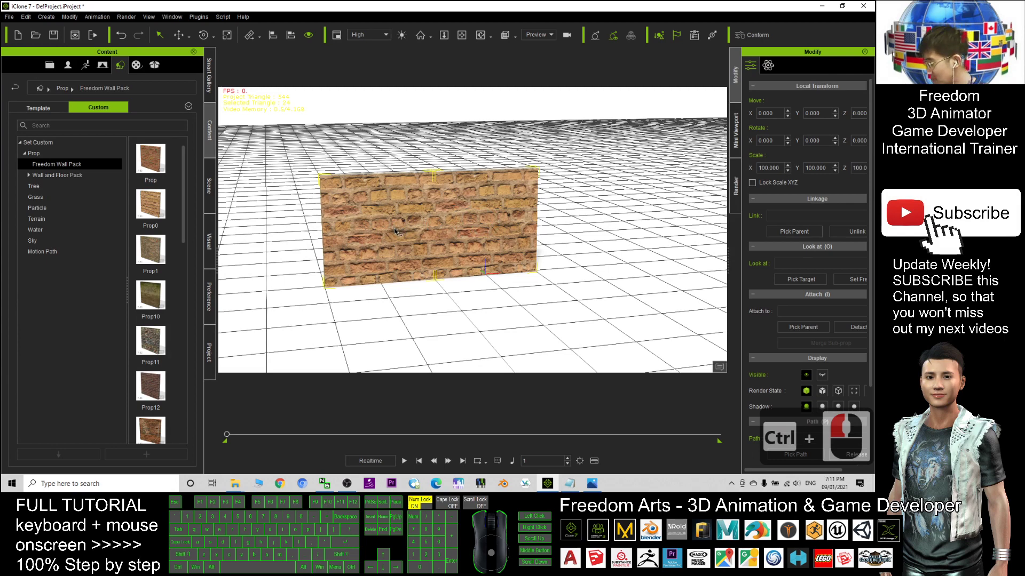
pyautogui.press('w')
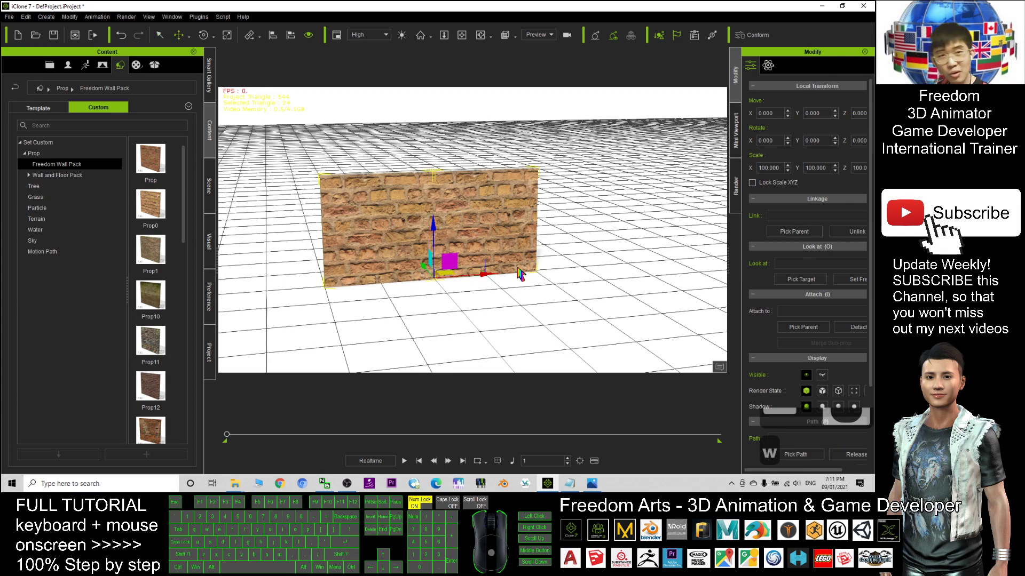
pyautogui.press('ctrl')
pyautogui.keyDown('ctrl'); pyautogui.moveTo(483, 276); pyautogui.dragTo(671, 280); pyautogui.keyUp('ctrl')
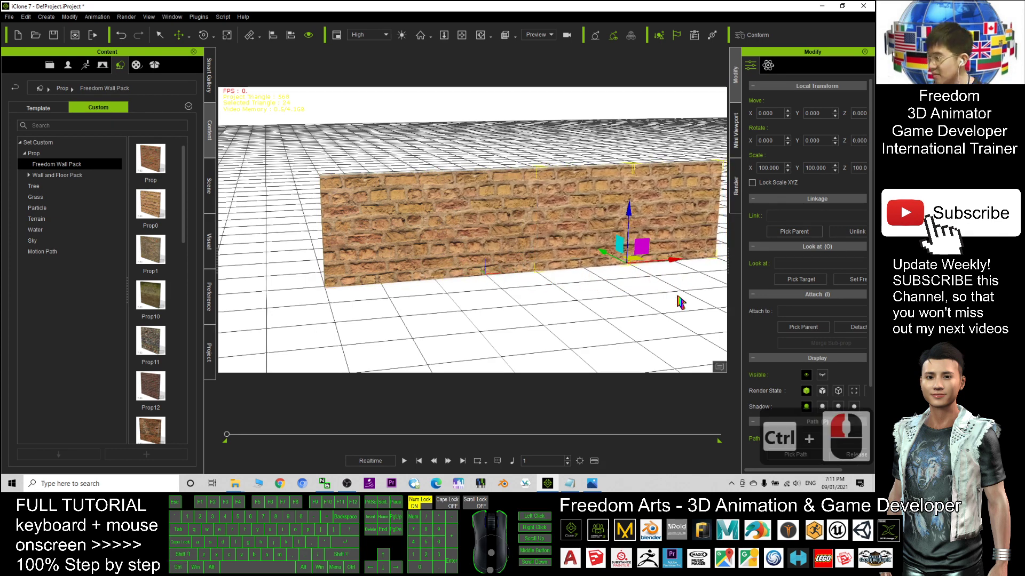
pyautogui.click(543, 297)
# Select all four wall segments and duplicate them upward as a second row resting on the first, at about Z 199.7
pyautogui.press('c')
pyautogui.moveTo(408, 222)
pyautogui.mouseDown()
pyautogui.moveTo(722, 266)
pyautogui.moveTo(689, 256)
pyautogui.moveTo(681, 232)
pyautogui.moveTo(503, 227)
pyautogui.moveTo(410, 243)
pyautogui.moveTo(414, 232)
pyautogui.mouseUp()
pyautogui.press('x')
pyautogui.moveTo(627, 245); pyautogui.dragTo(568, 275)
pyautogui.press('c')
pyautogui.moveTo(568, 275); pyautogui.dragTo(585, 269)
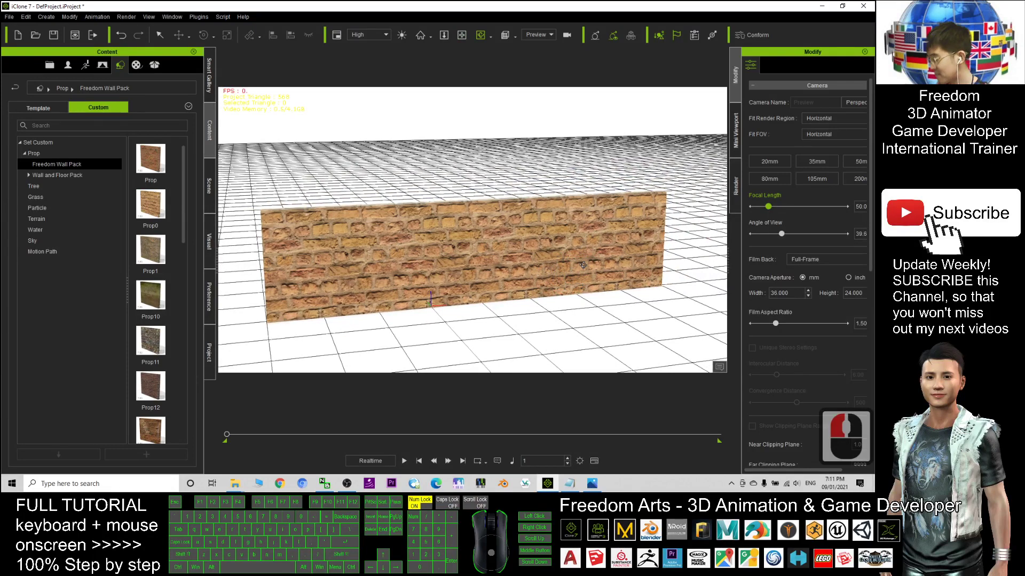
pyautogui.press('q')
pyautogui.press('q')
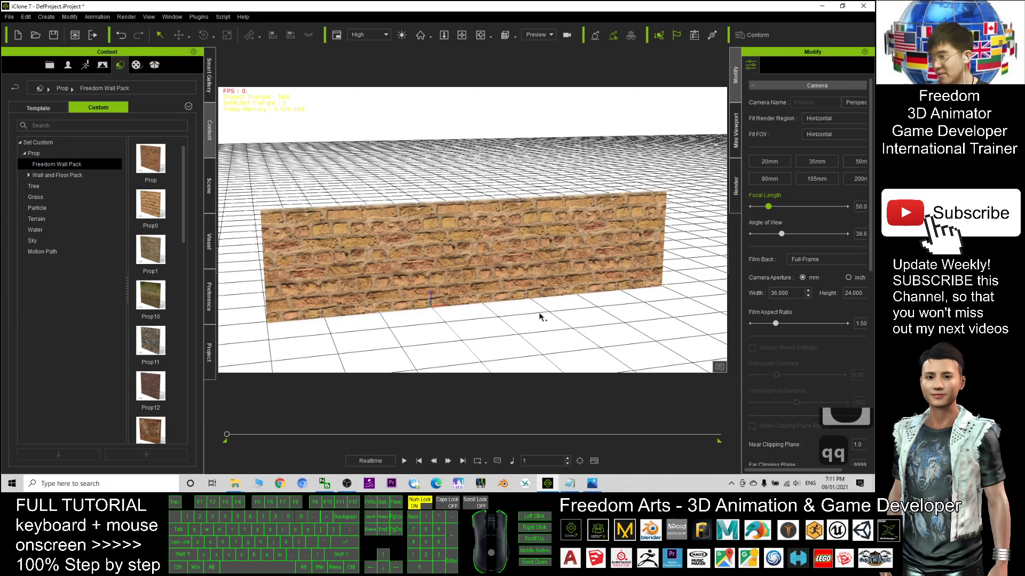
pyautogui.doubleClick(618, 248)
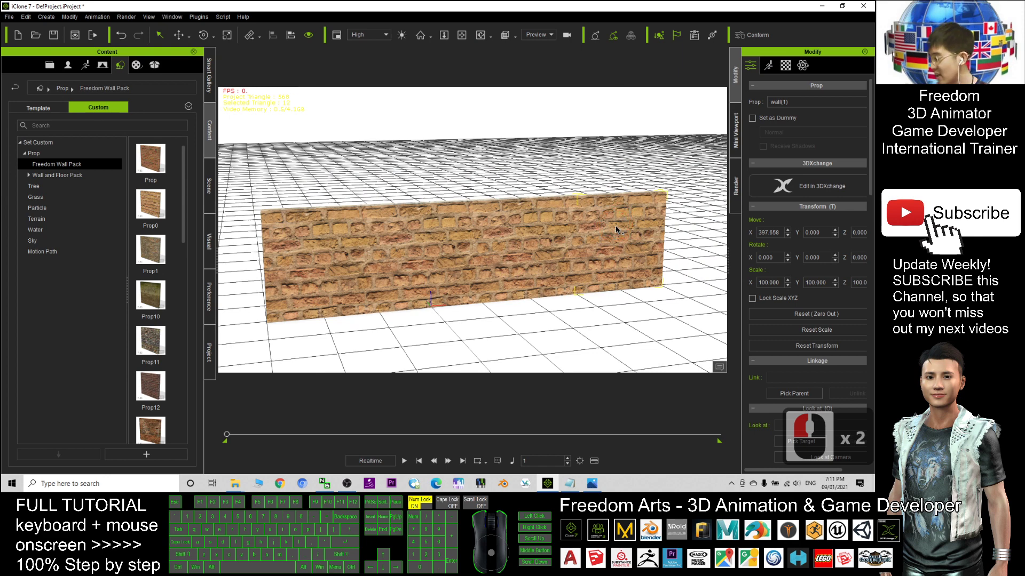
pyautogui.press('ctrl')
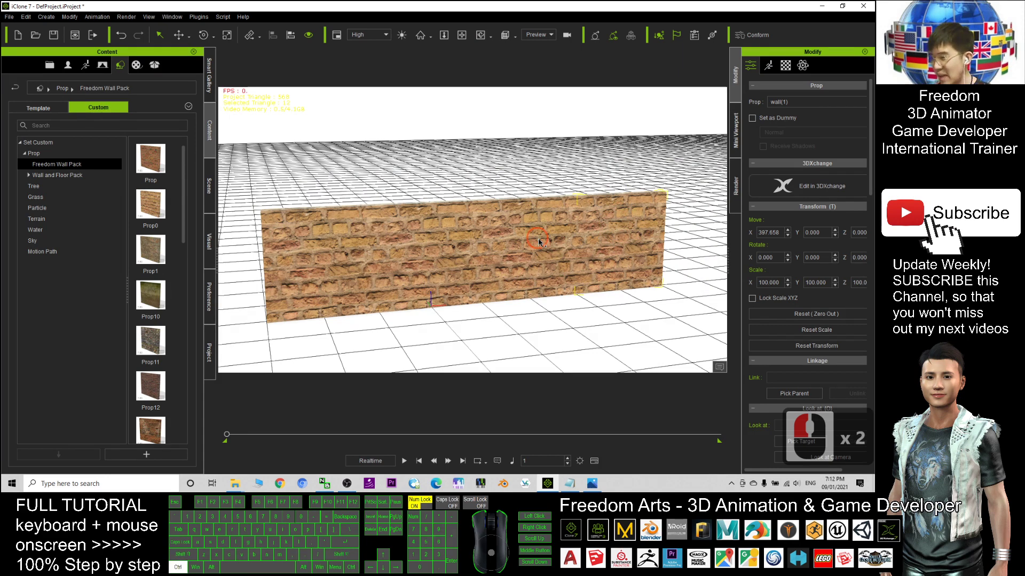
pyautogui.keyDown('ctrl'); pyautogui.doubleClick(384, 235); pyautogui.keyUp('ctrl')
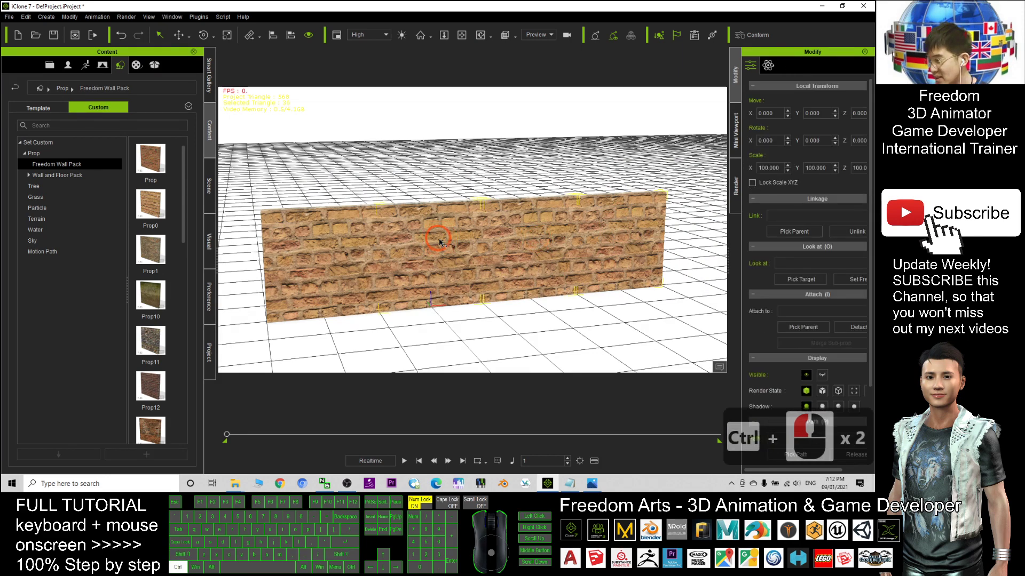
pyautogui.keyDown('ctrl'); pyautogui.click(347, 251); pyautogui.keyUp('ctrl')
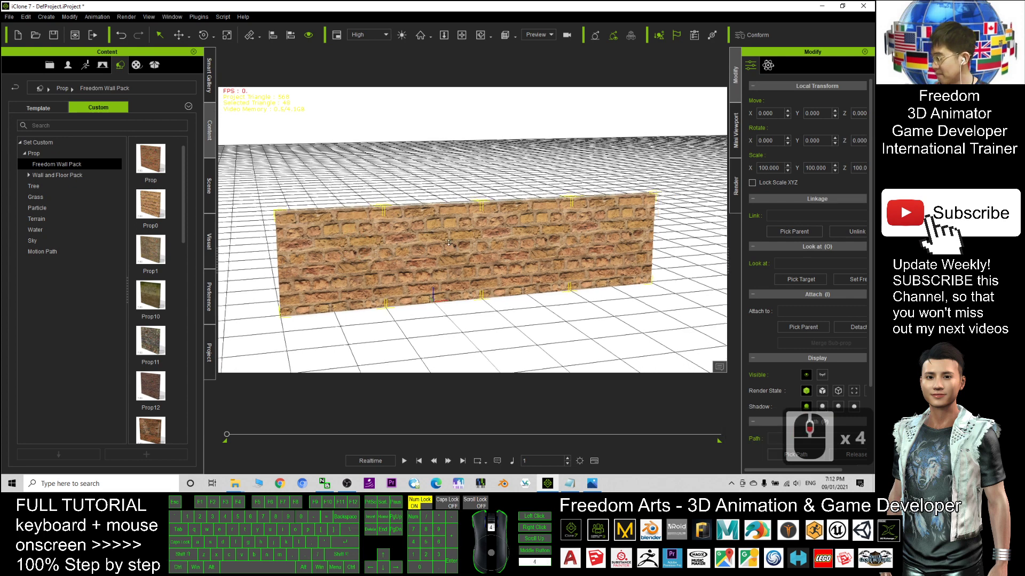
pyautogui.press('w')
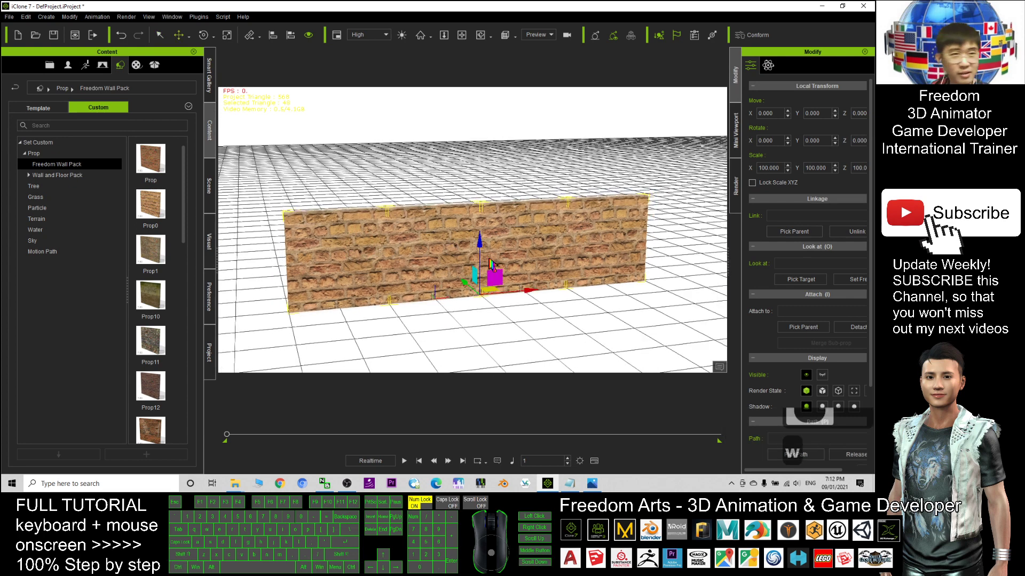
pyautogui.press('ctrl')
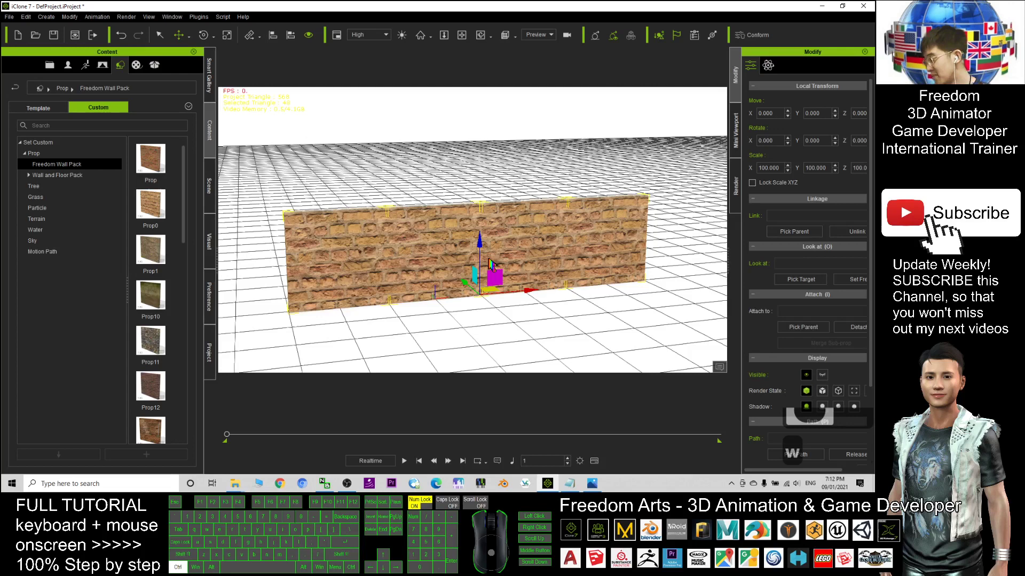
pyautogui.keyDown('ctrl'); pyautogui.moveTo(480, 243); pyautogui.dragTo(475, 149); pyautogui.keyUp('ctrl')
pyautogui.scroll(20, 426, 184)
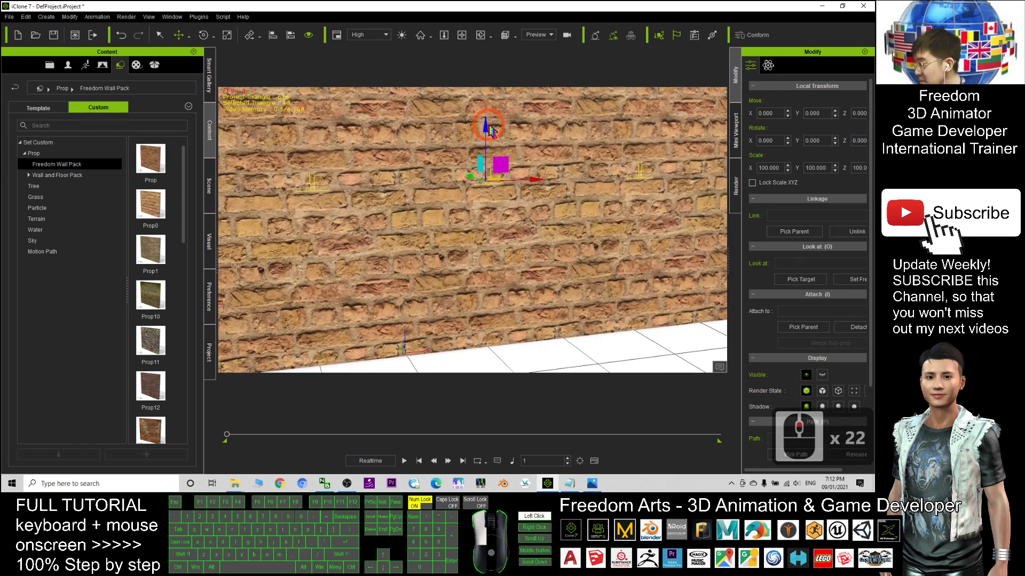
pyautogui.moveTo(489, 126); pyautogui.dragTo(486, 125)
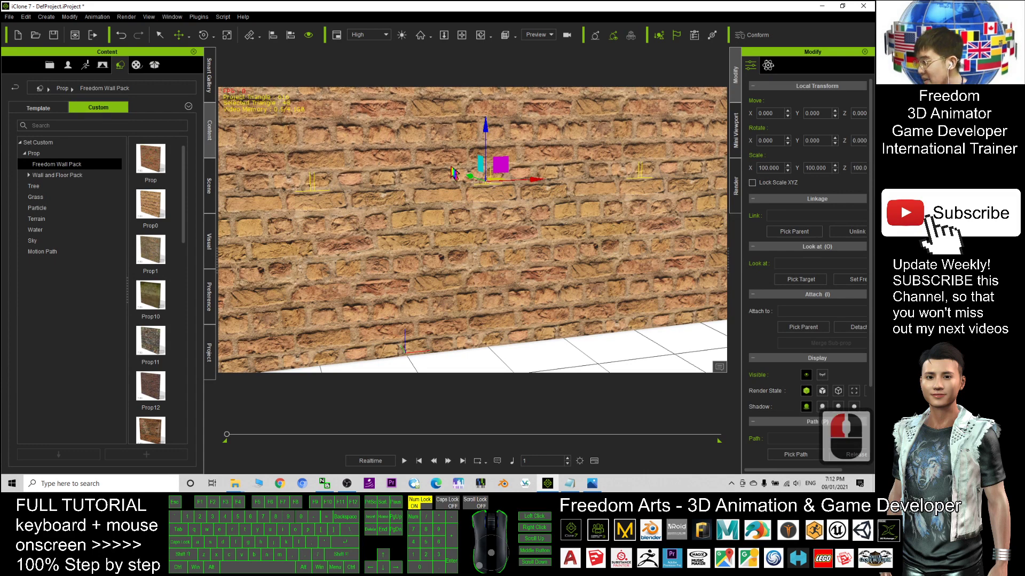
pyautogui.click(400, 182)
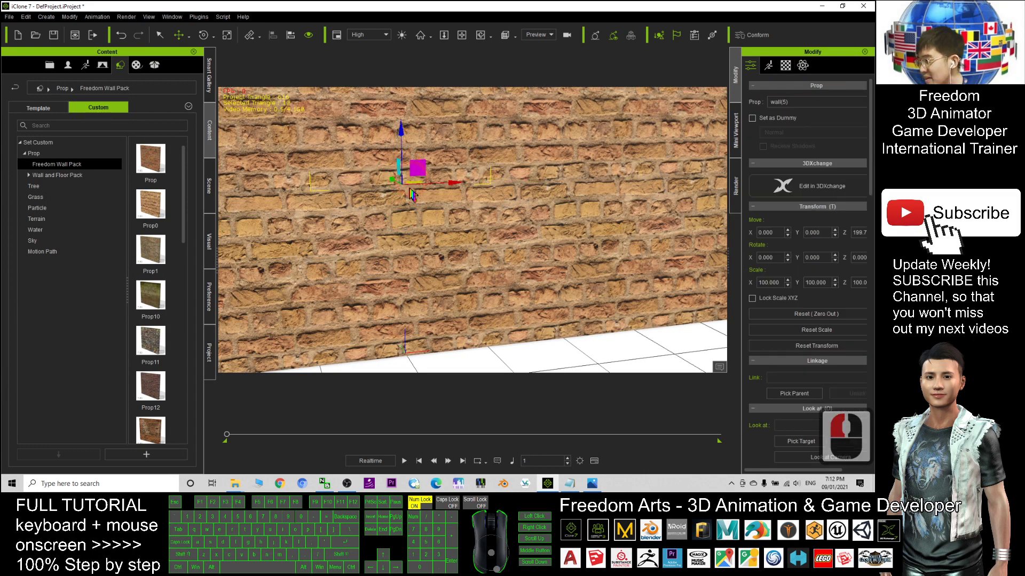
# Delete the original wall segment at the scene origin in the lower row to open a doorway
pyautogui.scroll(-20, 425, 167)
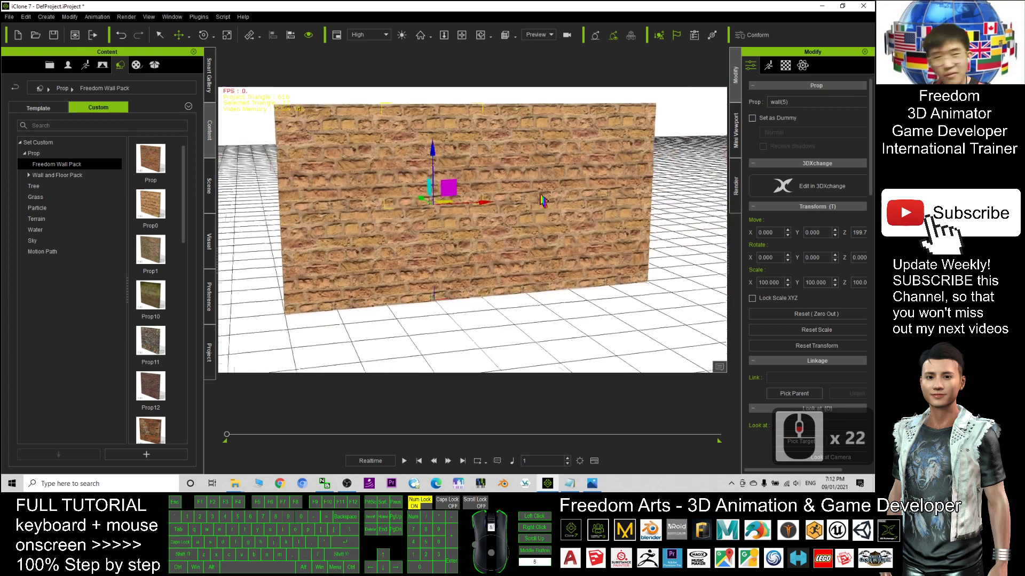
pyautogui.scroll(-3, 504, 214)
pyautogui.press('c')
pyautogui.moveTo(410, 257); pyautogui.dragTo(411, 200)
pyautogui.moveTo(605, 213); pyautogui.dragTo(475, 259)
pyautogui.doubleClick(475, 259)
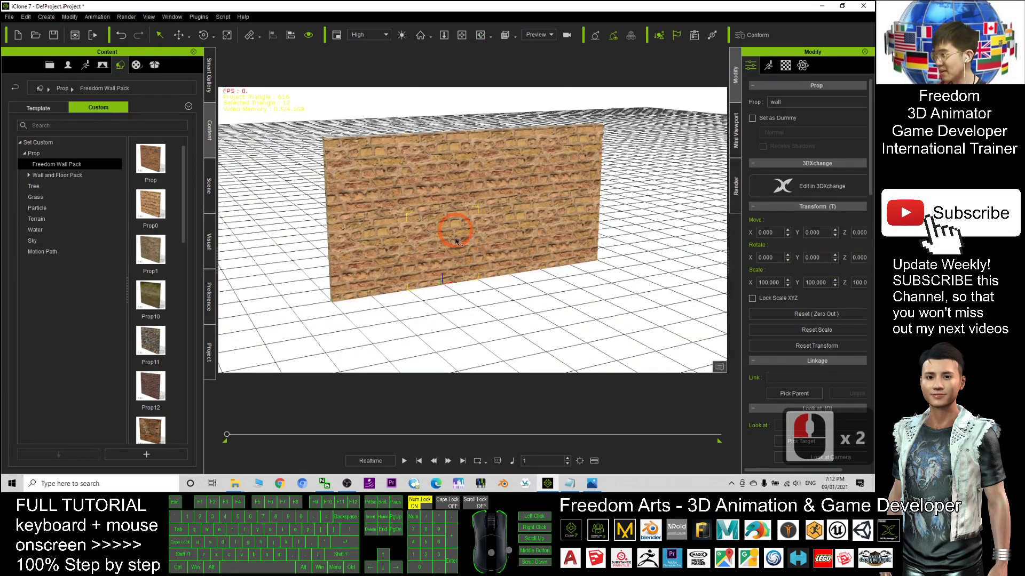
pyautogui.press('Delete')
# Examine the doorway opening and the stacked brick wall from several angles and distances
pyautogui.press('c')
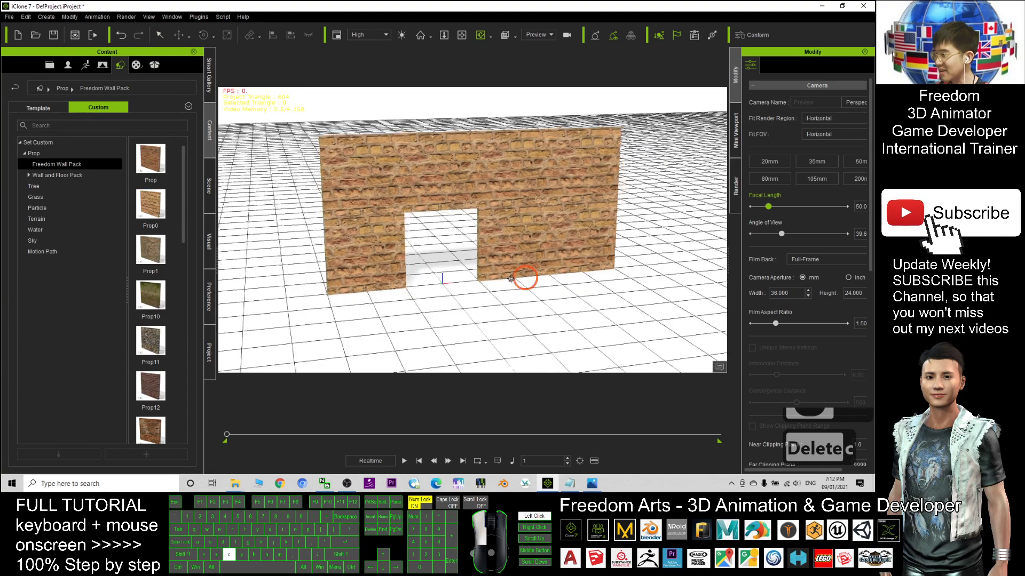
pyautogui.press('c')
pyautogui.press('c')
pyautogui.press('c')
pyautogui.press('c')
pyautogui.press('c')
pyautogui.press('c')
pyautogui.press('c')
pyautogui.press('c')
pyautogui.scroll(15, 444, 231)
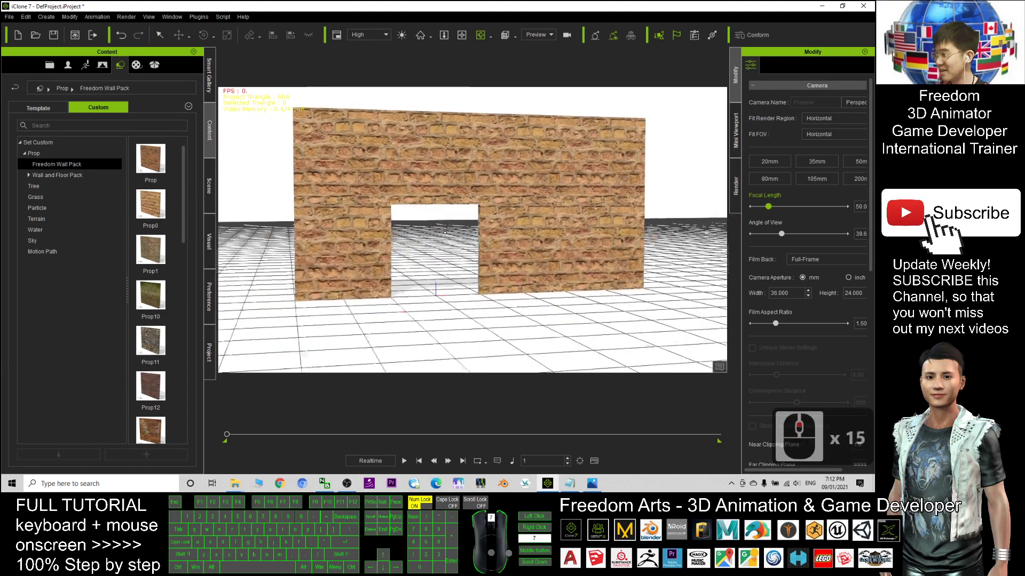
pyautogui.scroll(8, 408, 278)
pyautogui.press('c')
pyautogui.moveTo(412, 280); pyautogui.dragTo(437, 291)
pyautogui.scroll(-12, 453, 238)
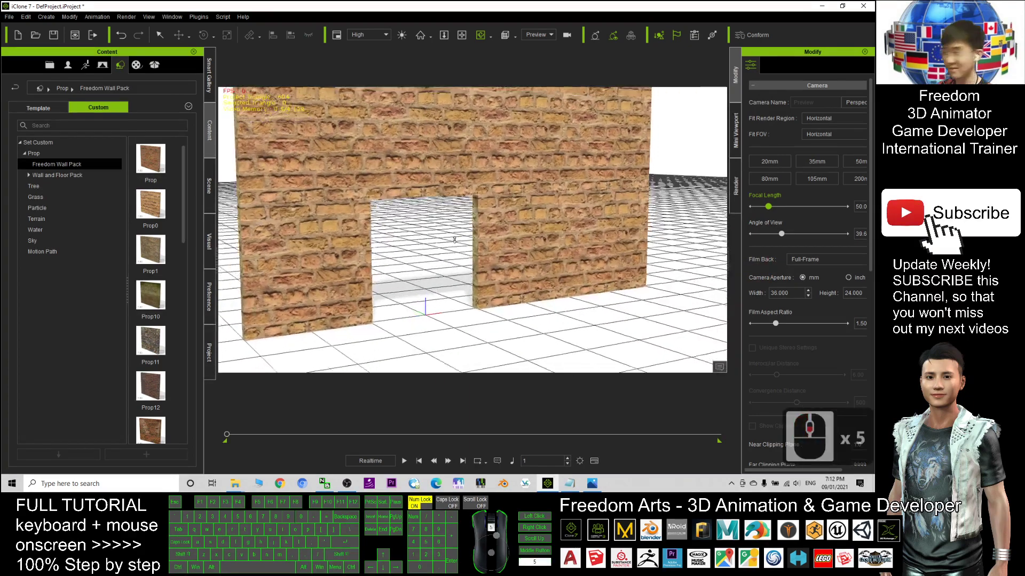
pyautogui.press('x')
pyautogui.press('c')
pyautogui.moveTo(490, 267); pyautogui.dragTo(480, 275)
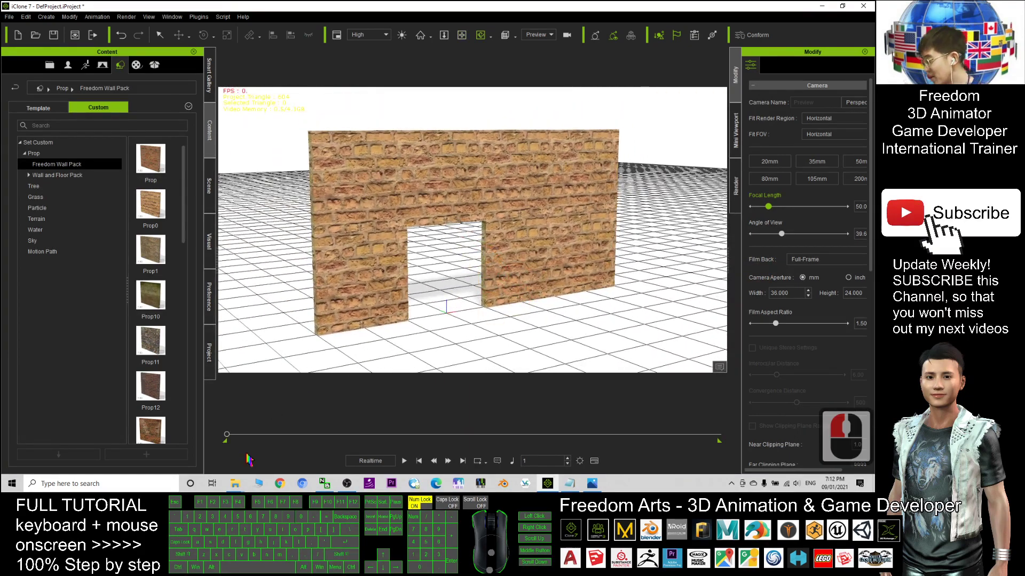
# Show the FREEDOM Brick Wall Pack folder full screen to view all its iProp files, and return to iClone
pyautogui.moveTo(235, 483)
pyautogui.click(304, 457)
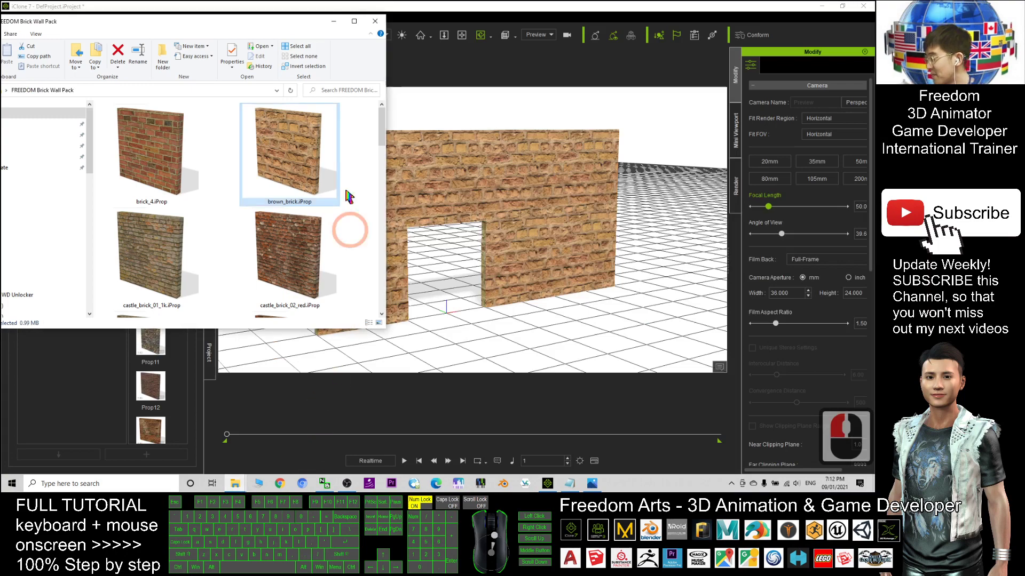
pyautogui.click(354, 22)
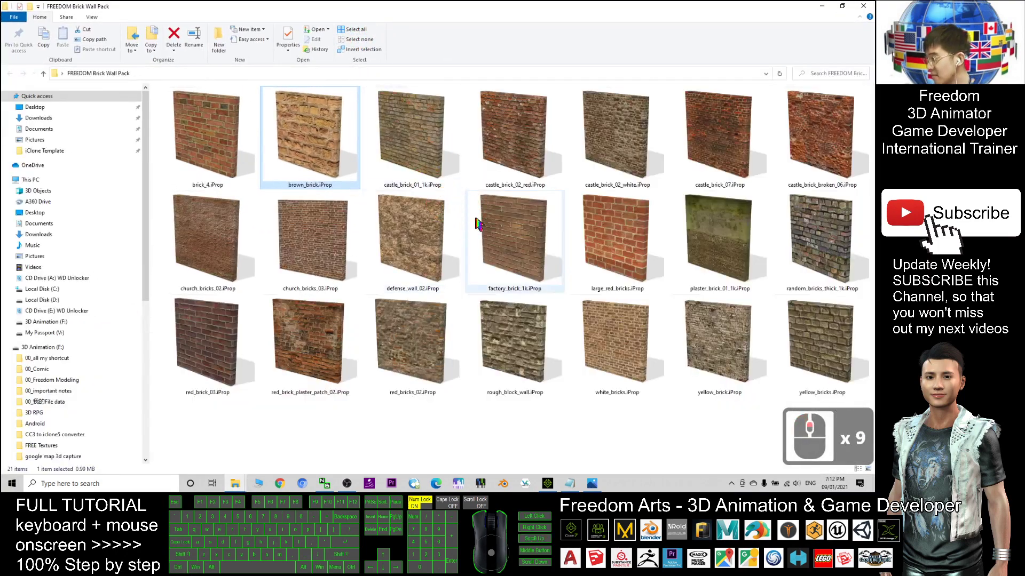
pyautogui.click(822, 6)
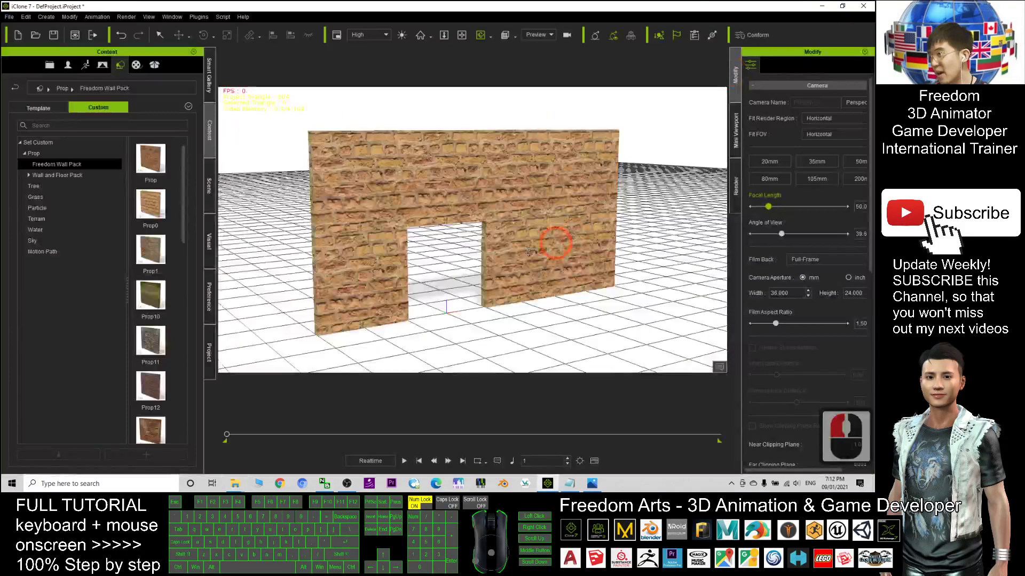
# Inspect the brick texture and the joins between segments around the doorway, up close and from farther away
pyautogui.scroll(10, 528, 252)
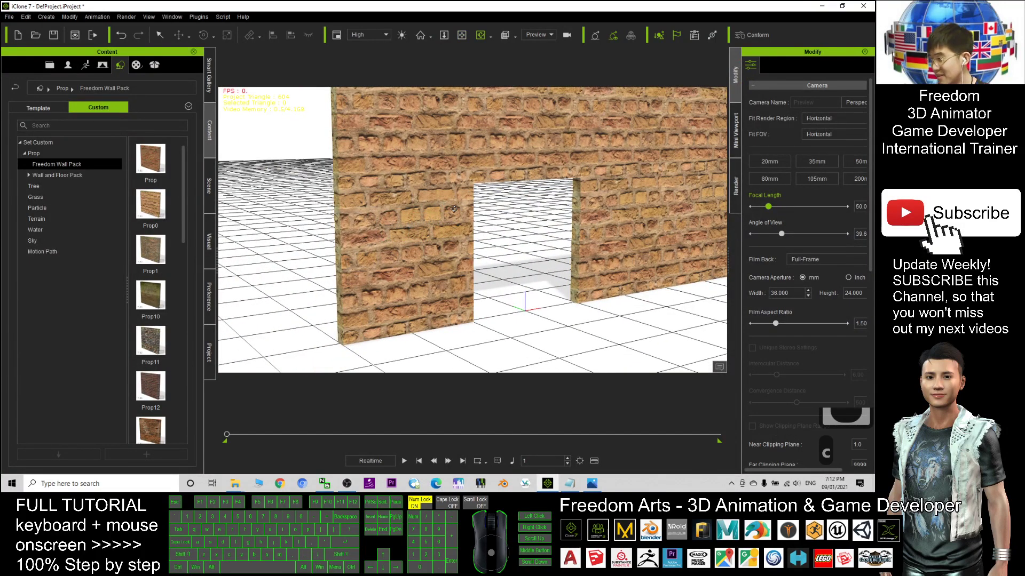
pyautogui.press('c')
pyautogui.moveTo(480, 217); pyautogui.dragTo(462, 206)
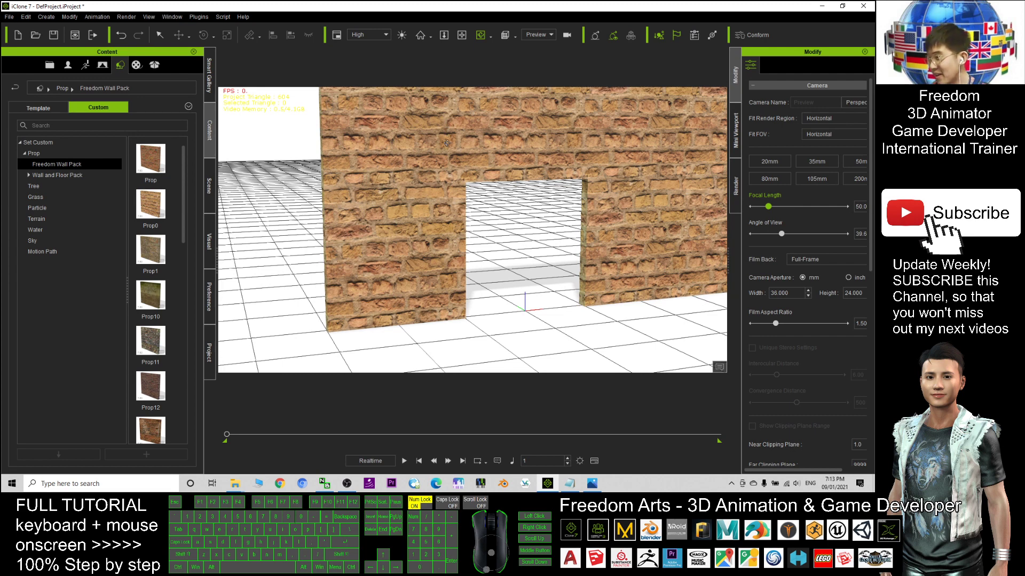
pyautogui.scroll(7, 609, 216)
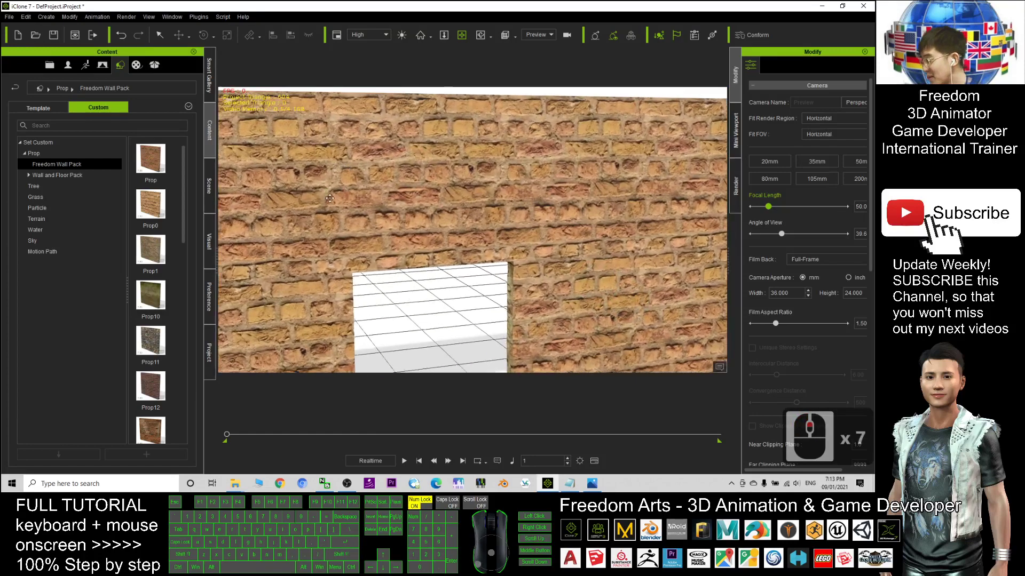
pyautogui.press('x')
pyautogui.moveTo(330, 198); pyautogui.dragTo(384, 184)
pyautogui.scroll(-20, 336, 194)
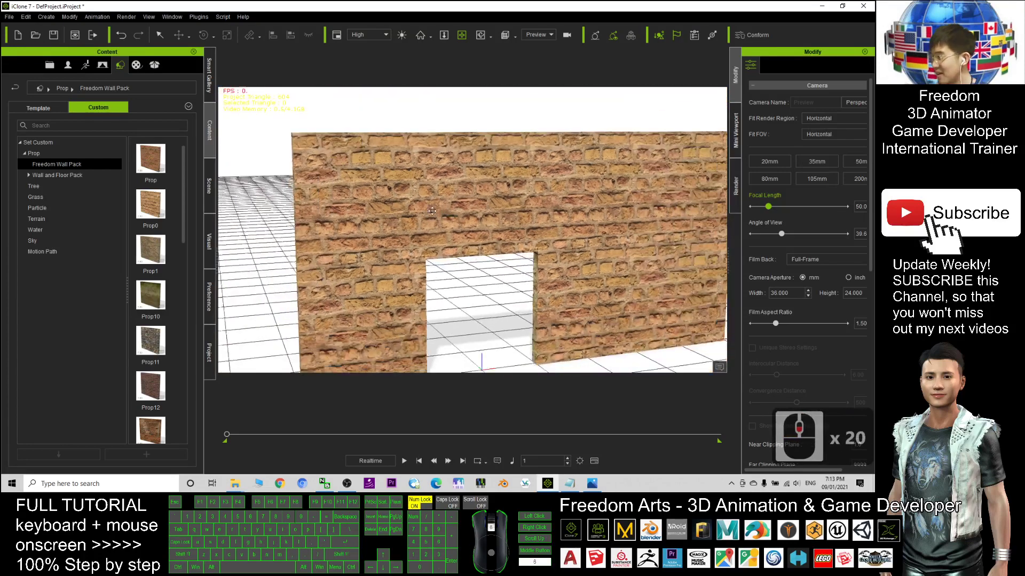
pyautogui.press('x')
pyautogui.moveTo(523, 267)
pyautogui.mouseDown()
pyautogui.moveTo(537, 271)
pyautogui.moveTo(526, 251)
pyautogui.mouseUp()
pyautogui.press('c')
pyautogui.press('x')
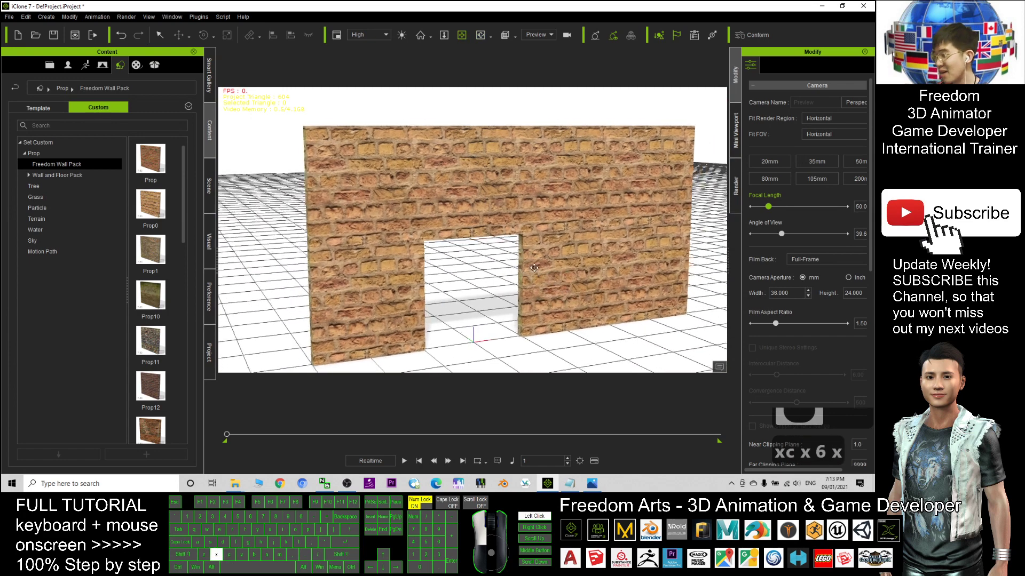
pyautogui.press('c')
pyautogui.press('c')
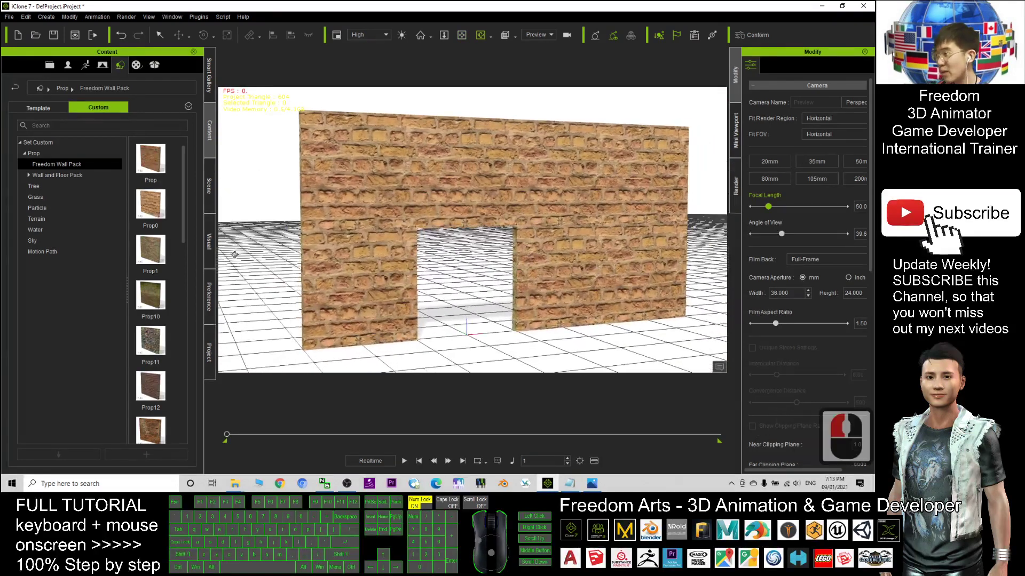
# Look through the Freedom Wall Pack props and the pack folder's iProp files, and return to the doorway wall in iClone
pyautogui.scroll(-8, 167, 352)
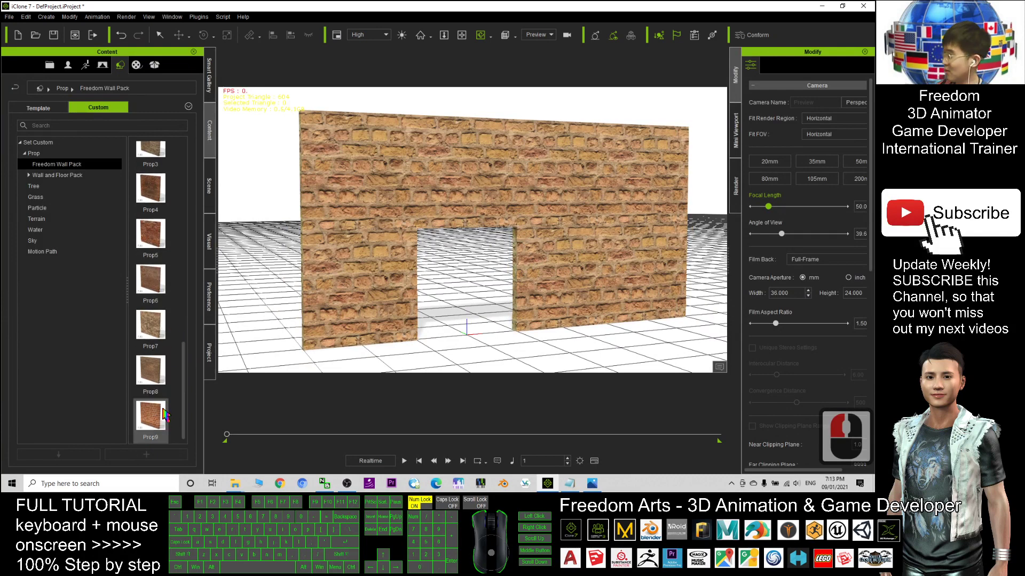
pyautogui.click(236, 484)
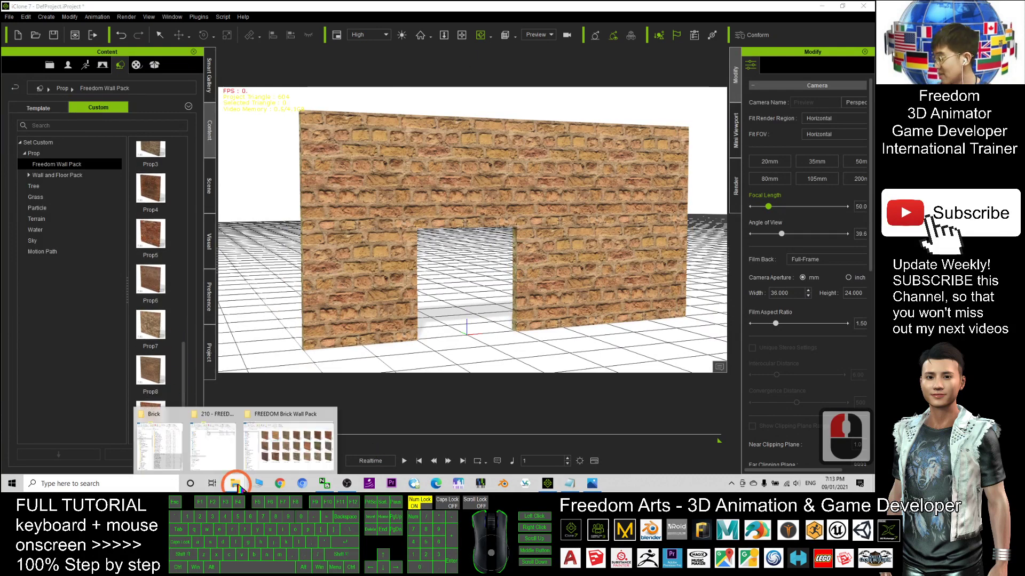
pyautogui.click(291, 446)
pyautogui.click(565, 184)
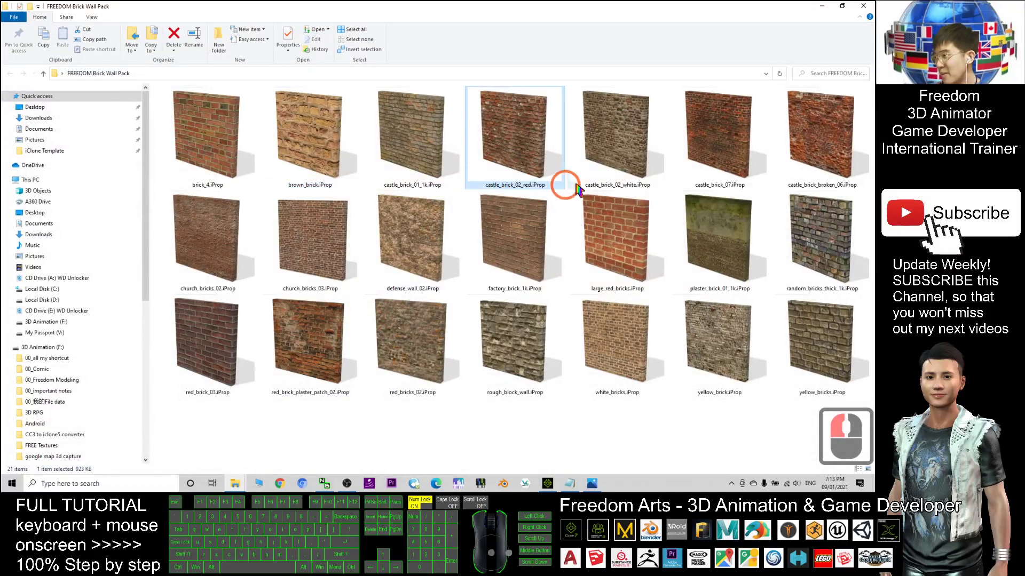
pyautogui.doubleClick(614, 181)
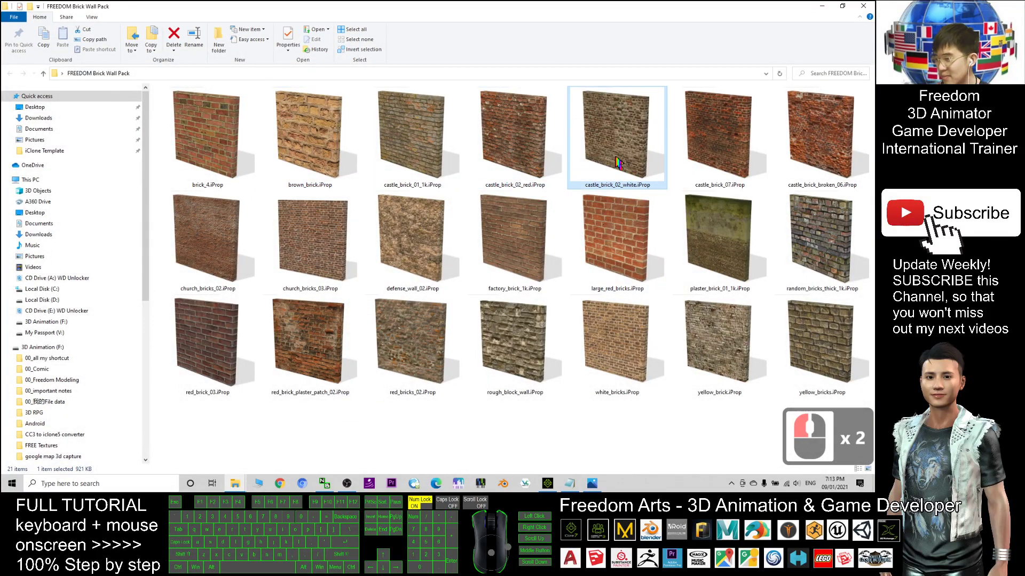
pyautogui.click(739, 368)
pyautogui.click(595, 265)
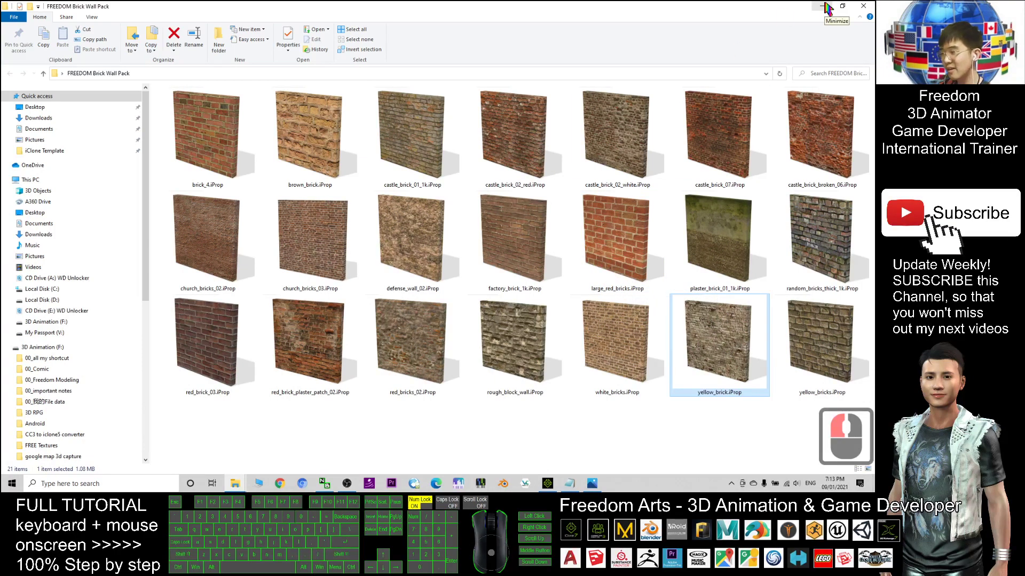
pyautogui.click(827, 8)
pyautogui.click(585, 285)
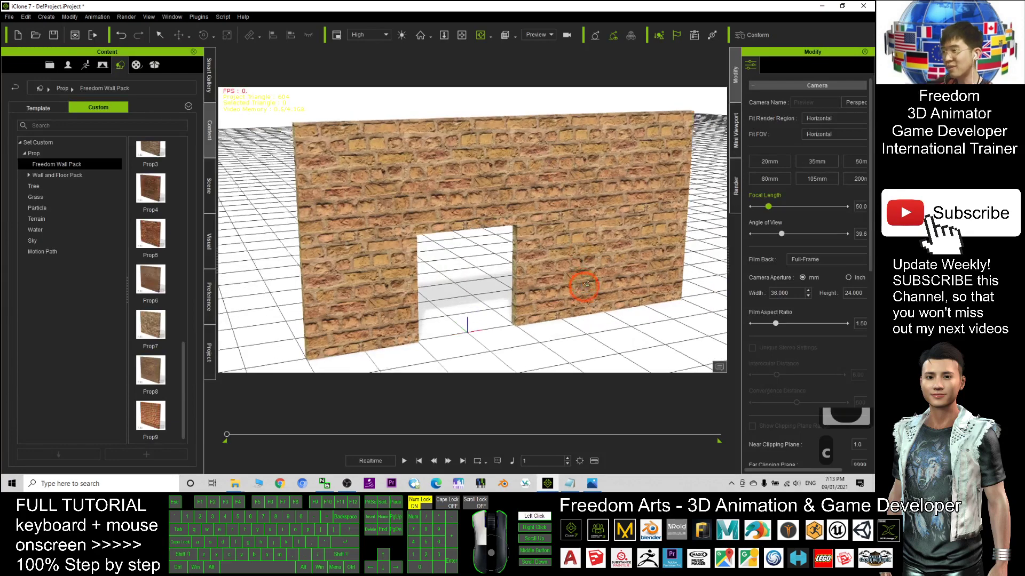
pyautogui.moveTo(586, 284); pyautogui.dragTo(605, 240)
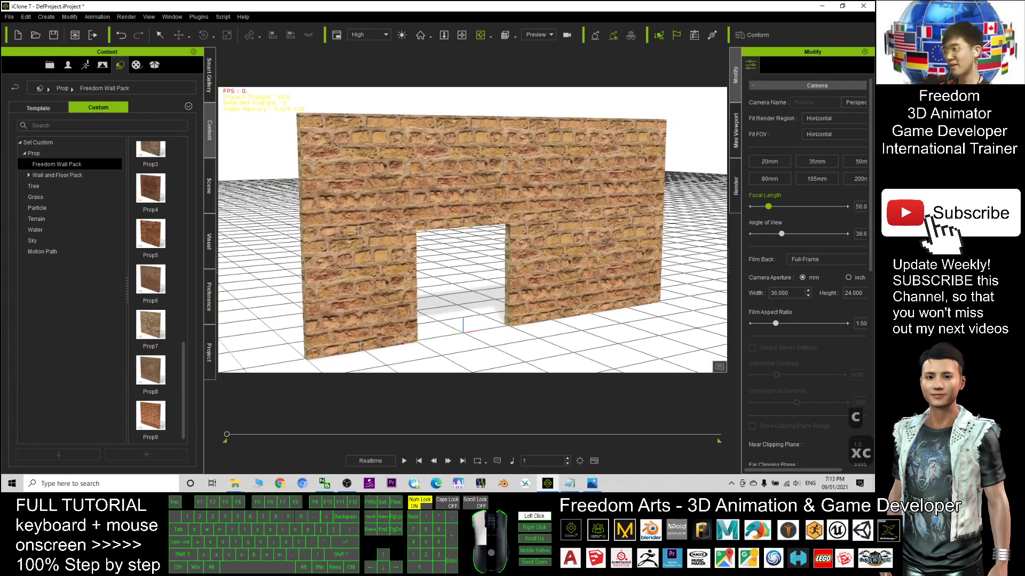